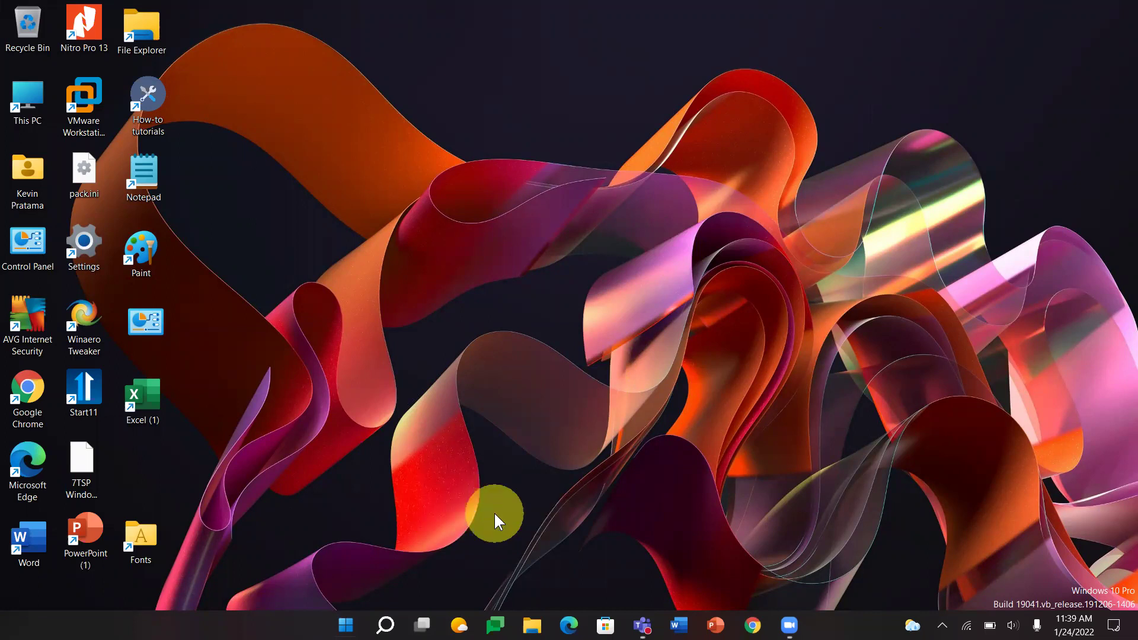
Step: Run winver from the Run box to show About Windows, version 21H1
{"action": "key", "text": "super+r"}
{"action": "key", "text": "Return"}
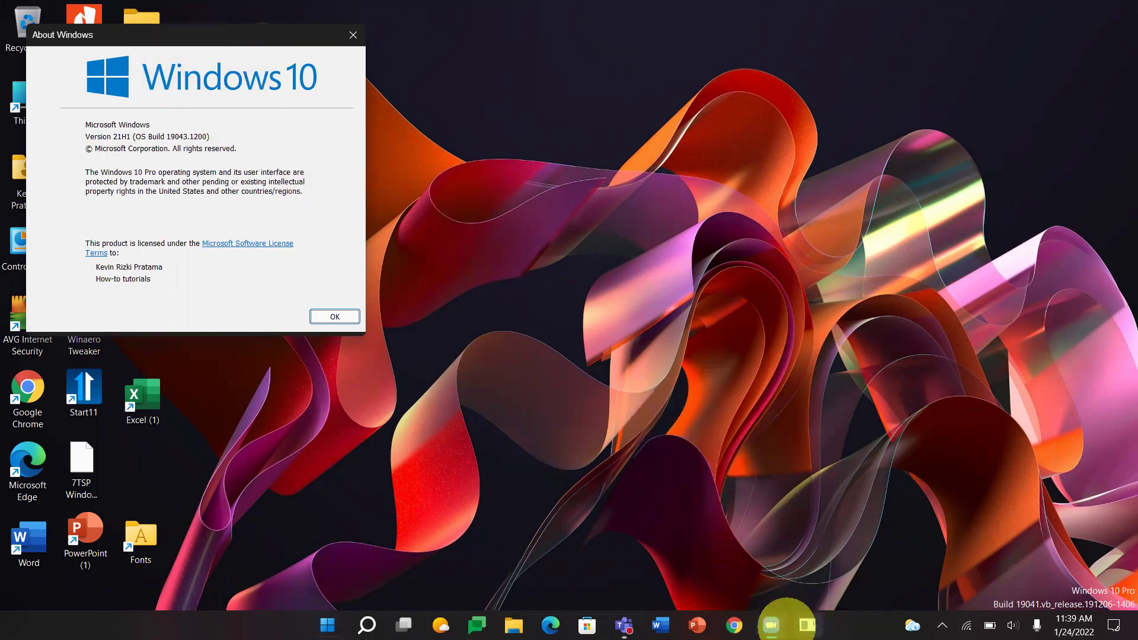
Step: View the Version Reporter Applet's winver.exe properties from the taskbar, then close About Windows
{"action": "left_click", "coordinate": [806, 625]}
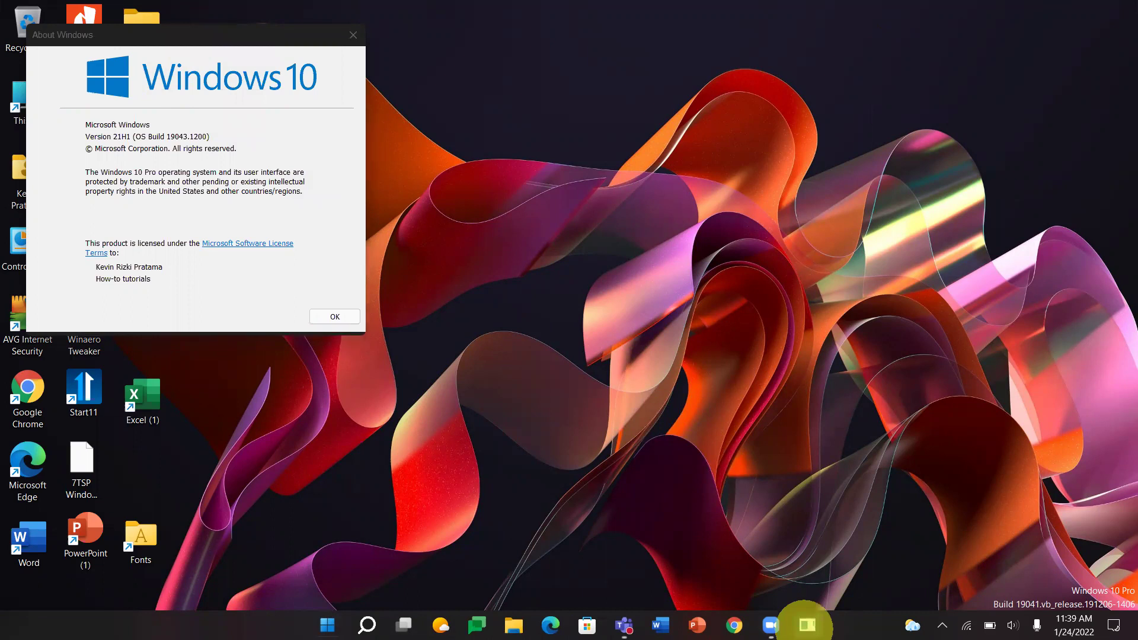
{"action": "right_click", "coordinate": [806, 625]}
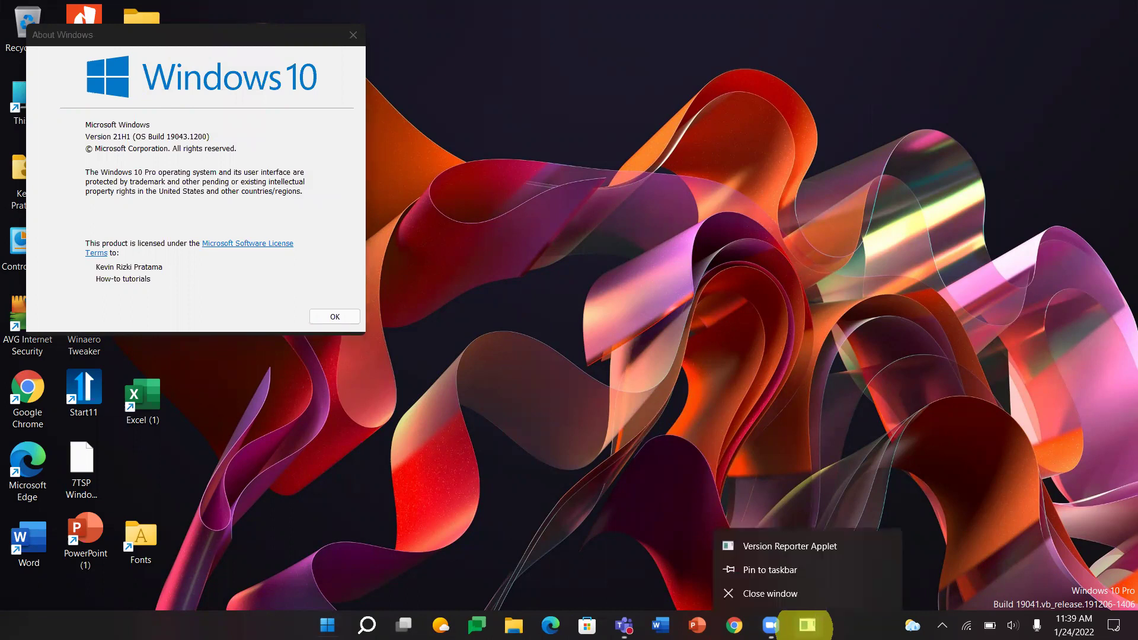
{"action": "right_click", "coordinate": [812, 546]}
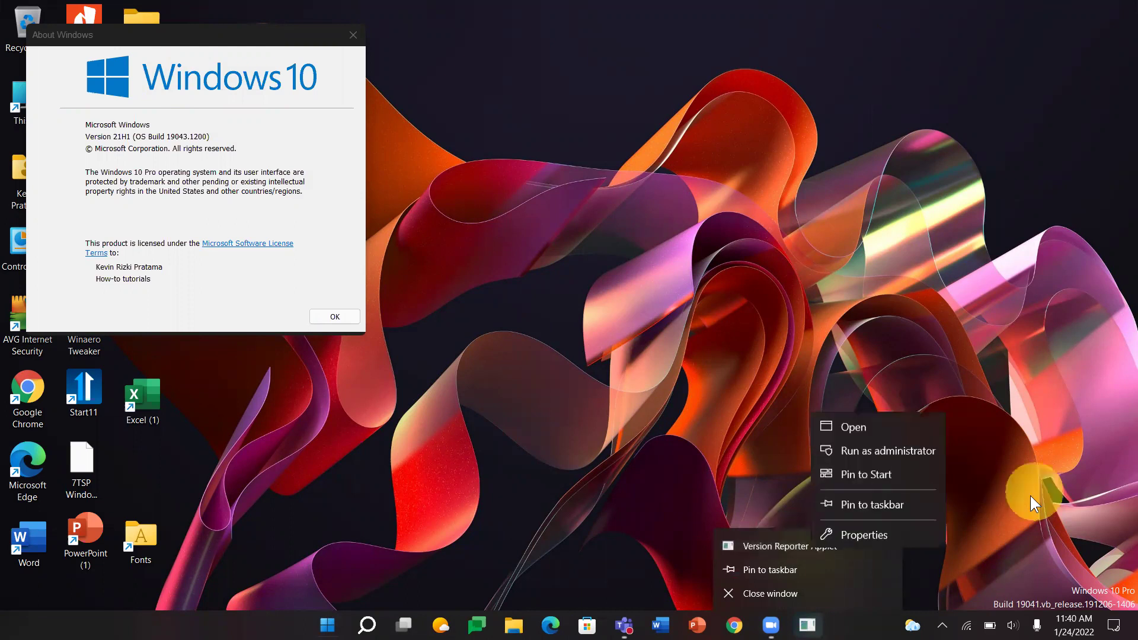
{"action": "left_click", "coordinate": [915, 525]}
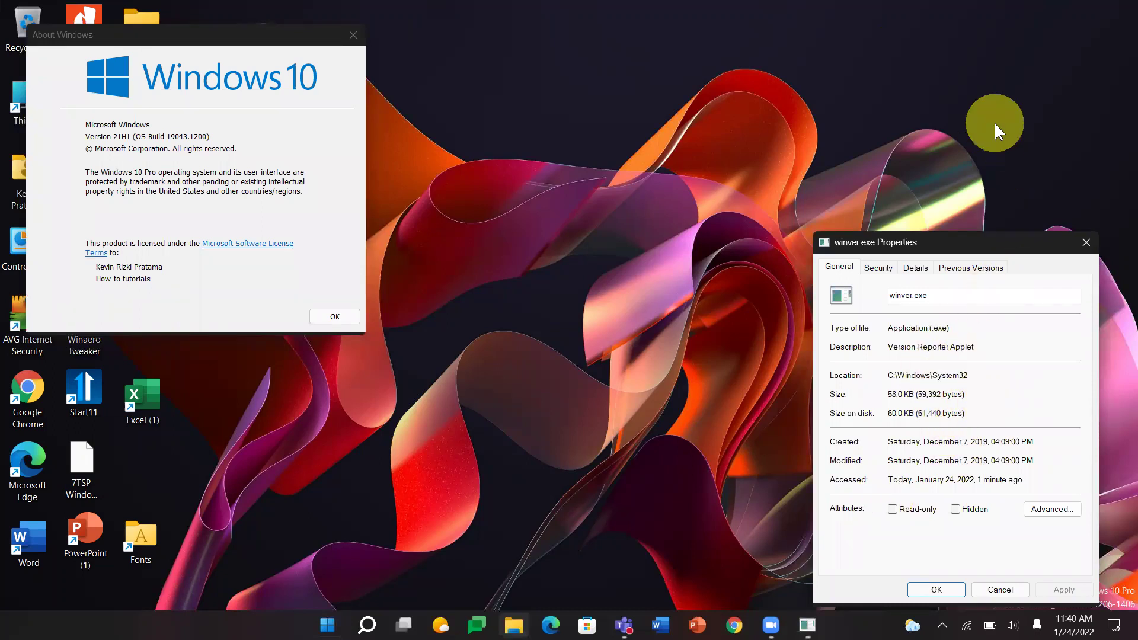
{"action": "left_click", "coordinate": [1087, 243]}
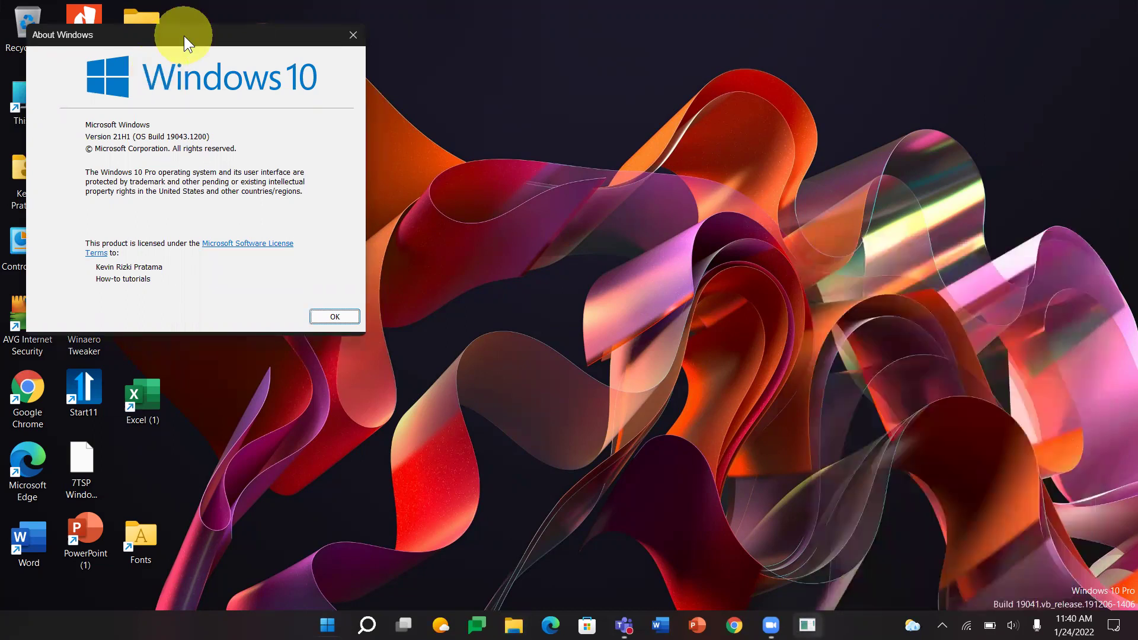
{"action": "left_click_drag", "start_coordinate": [184, 36], "coordinate": [283, 185]}
{"action": "left_click", "coordinate": [431, 463]}
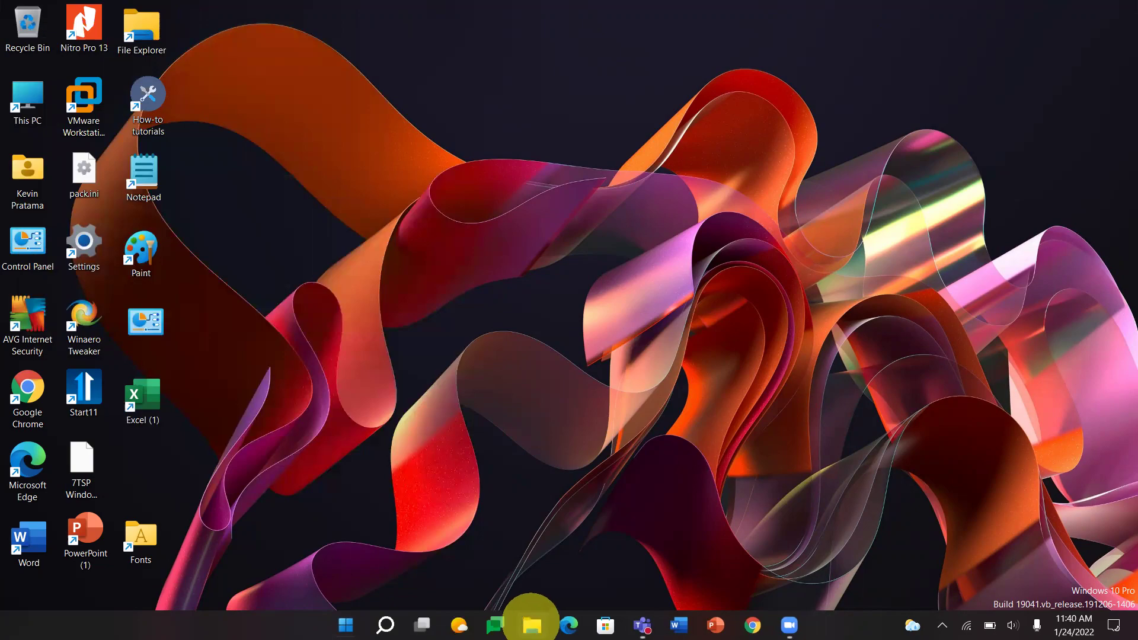
Step: Browse from This PC through Local Disk (C:) and Windows into System32
{"action": "left_click", "coordinate": [531, 625]}
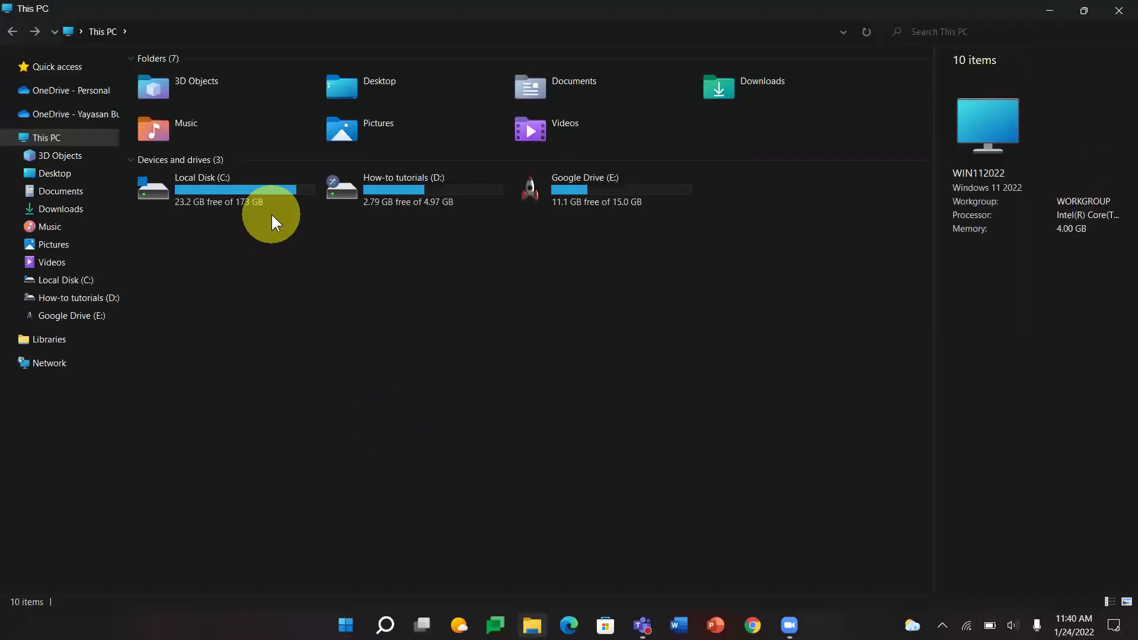
{"action": "left_click", "coordinate": [266, 191]}
{"action": "double_click", "coordinate": [266, 192]}
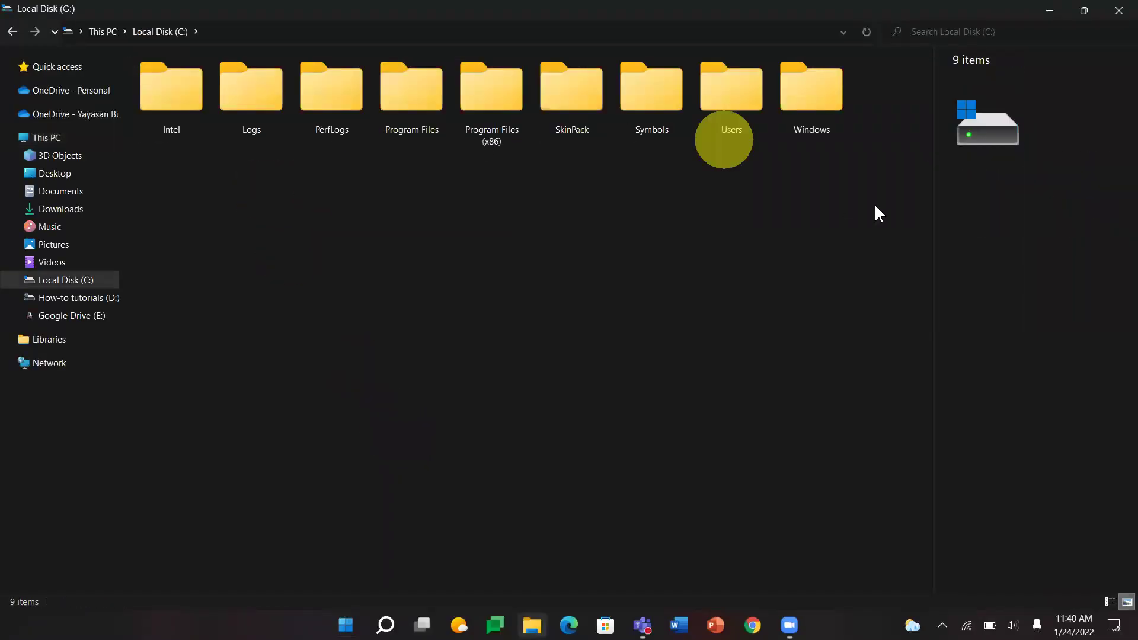
{"action": "left_click", "coordinate": [806, 116]}
{"action": "double_click", "coordinate": [806, 117]}
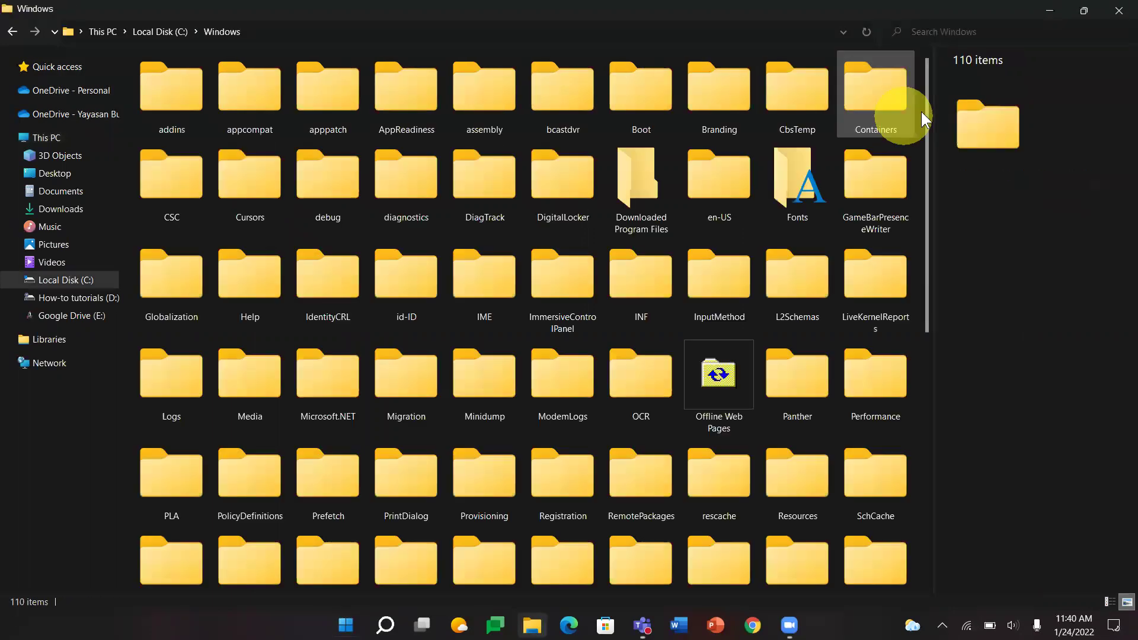
{"action": "scroll", "coordinate": [942, 213], "scroll_direction": "down", "scroll_amount": 1}
{"action": "scroll", "coordinate": [943, 258], "scroll_direction": "down", "scroll_amount": 5}
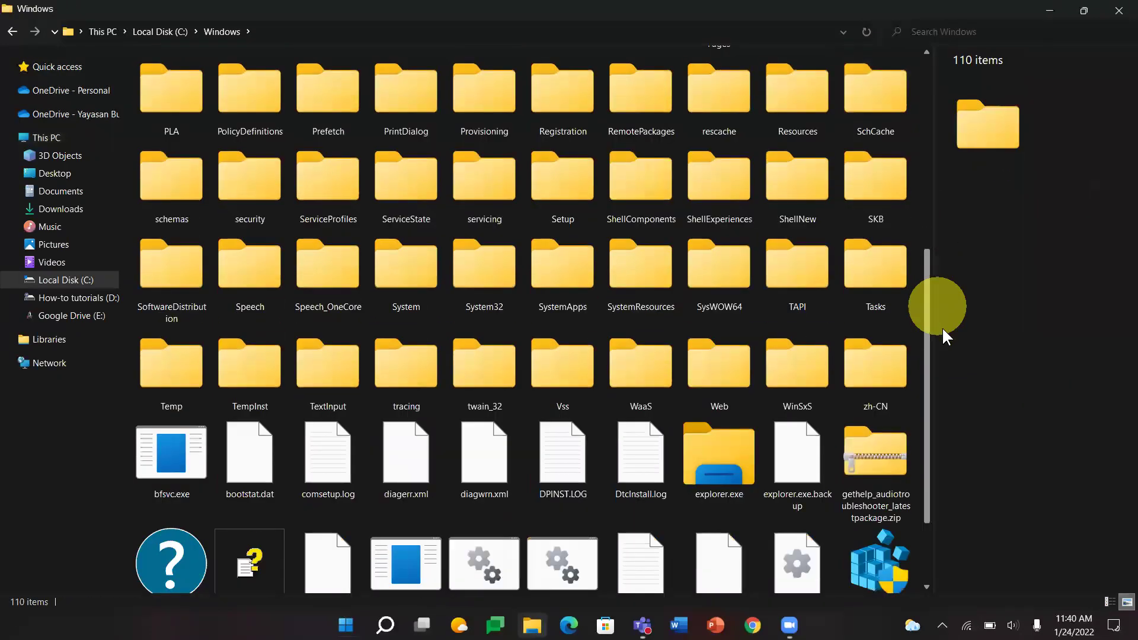
{"action": "scroll", "coordinate": [951, 353], "scroll_direction": "down", "scroll_amount": 1}
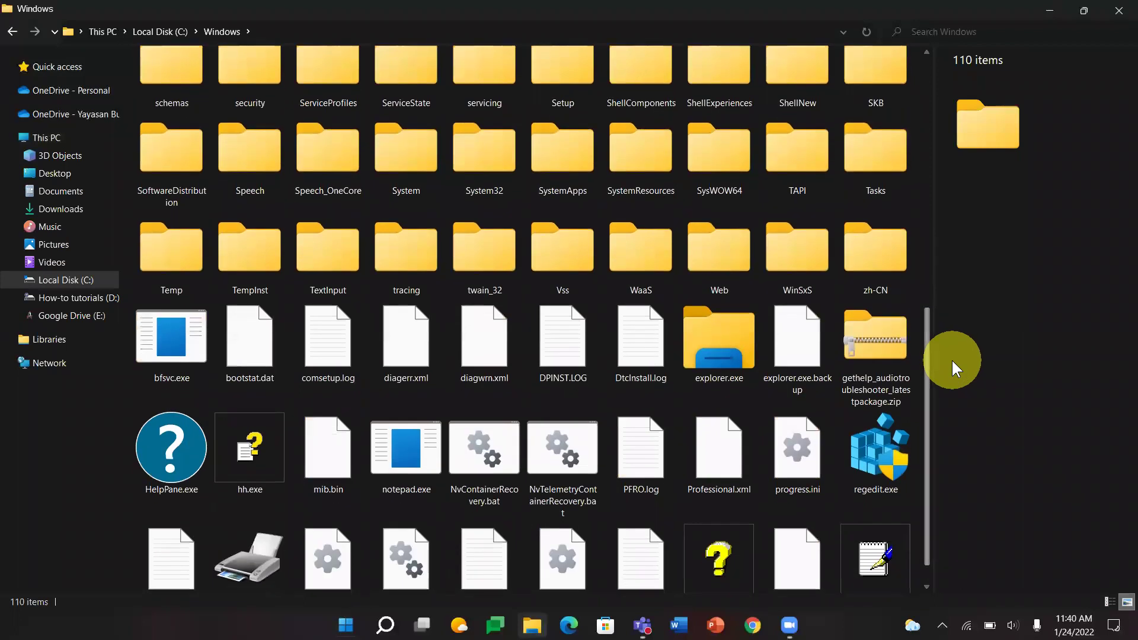
{"action": "left_click", "coordinate": [471, 173]}
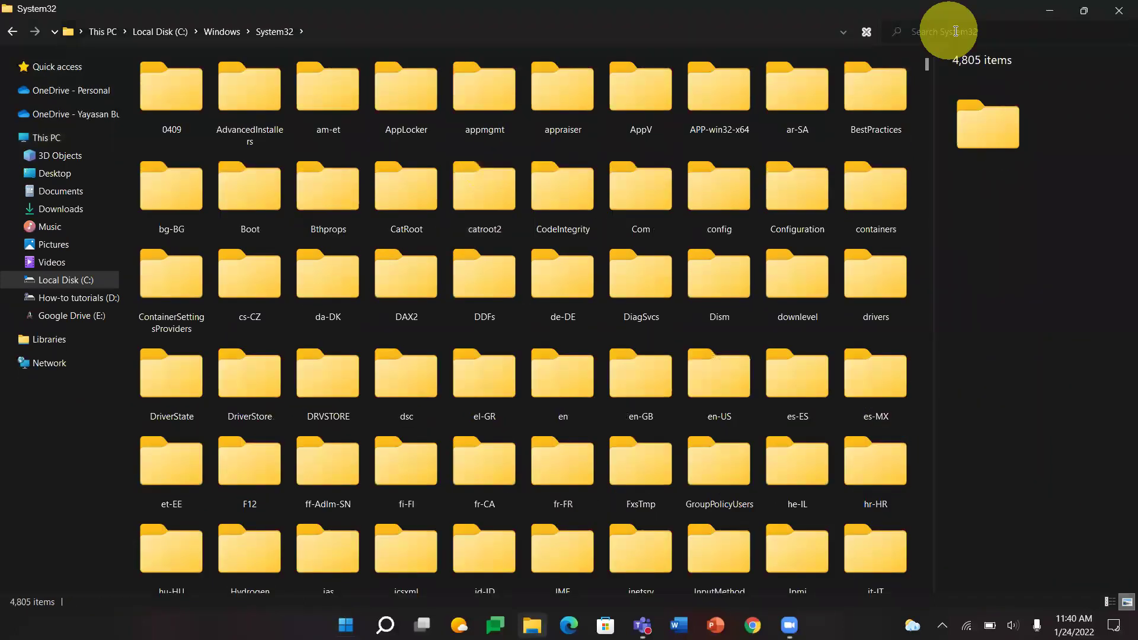
Step: Search System32 for 'winver', select winver.exe in the results and pin it to Start
{"action": "left_click", "coordinate": [956, 32]}
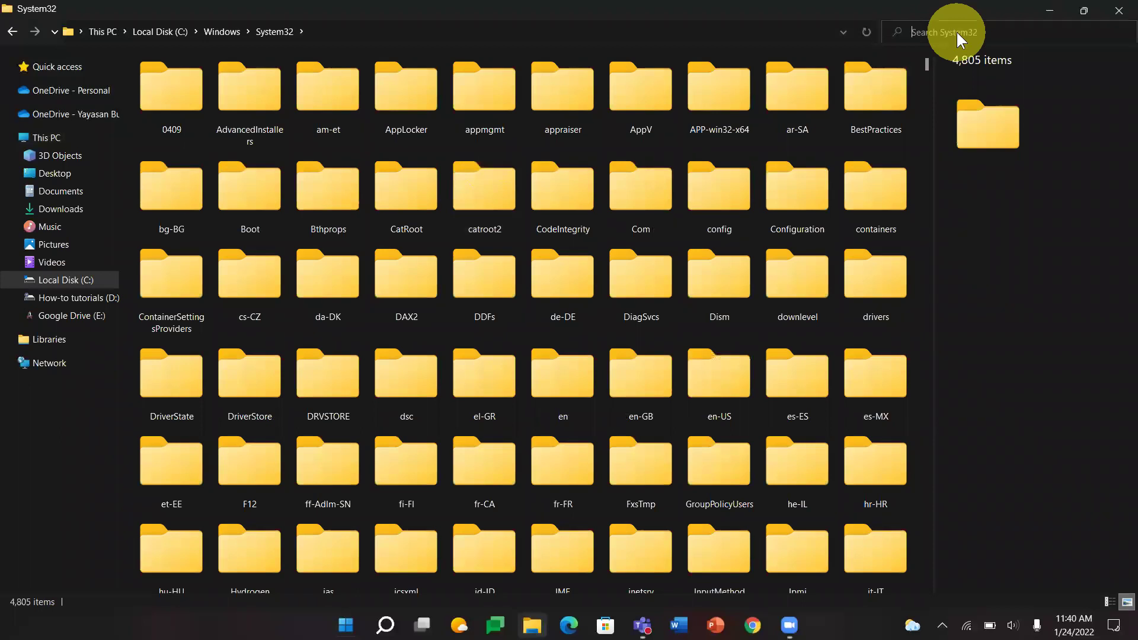
{"action": "type", "text": "winver"}
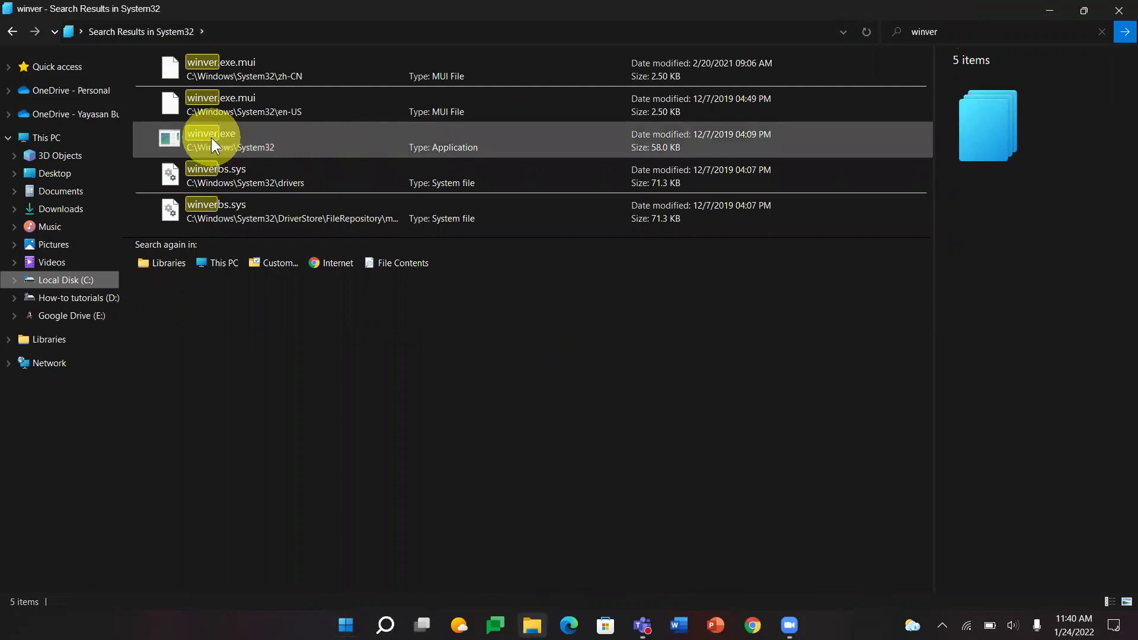
{"action": "right_click", "coordinate": [260, 134]}
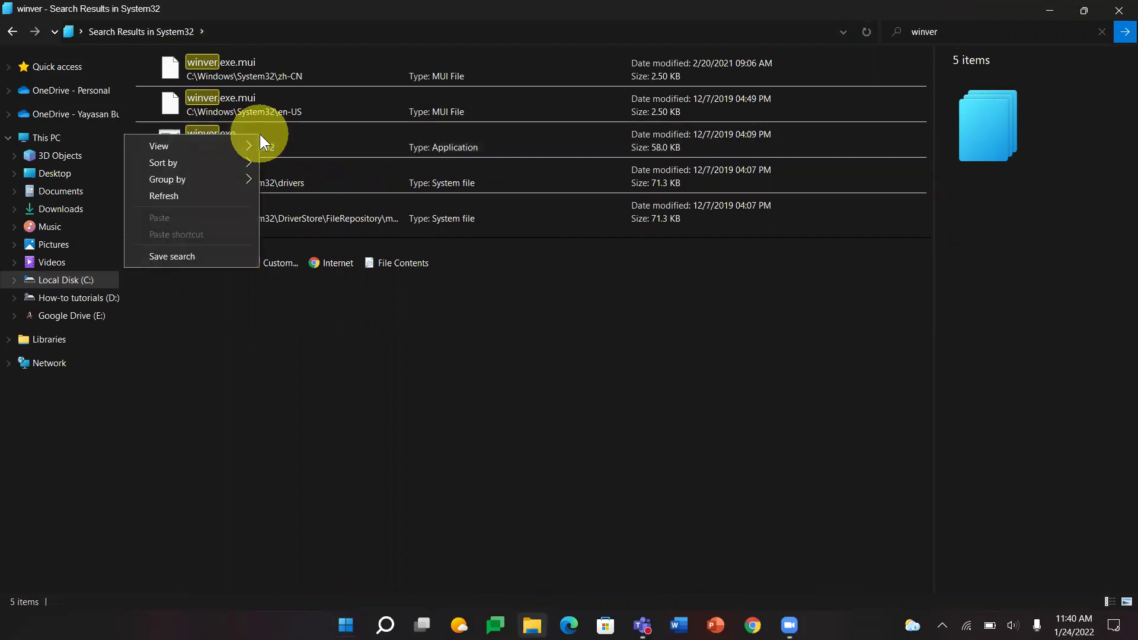
{"action": "left_click", "coordinate": [467, 315]}
{"action": "left_click", "coordinate": [325, 136]}
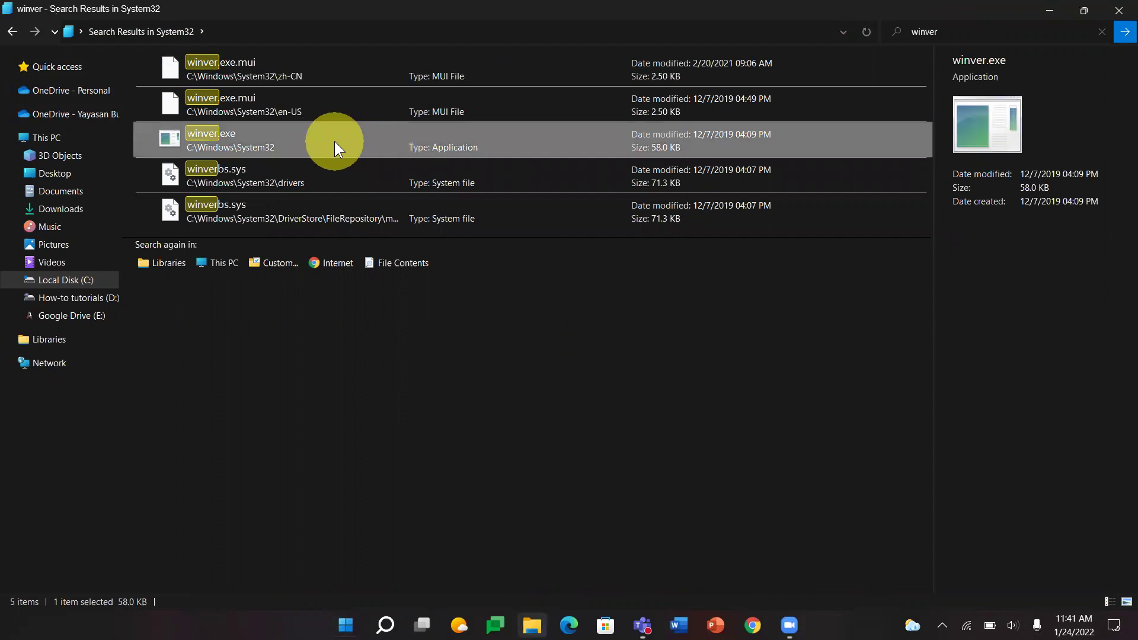
{"action": "right_click", "coordinate": [334, 141]}
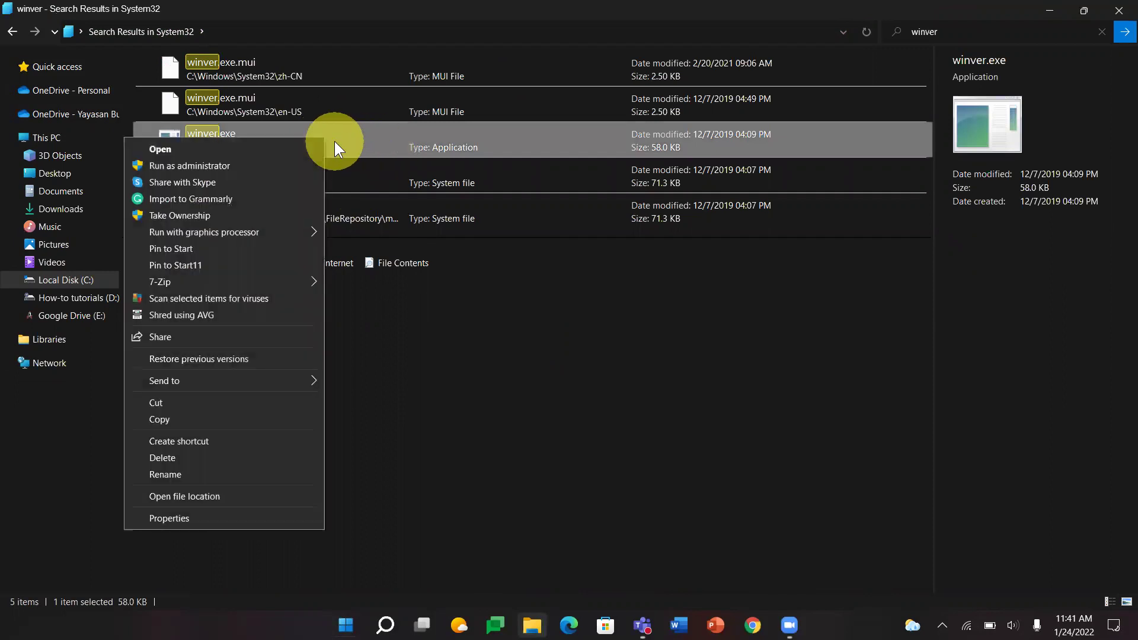
{"action": "left_click", "coordinate": [245, 247]}
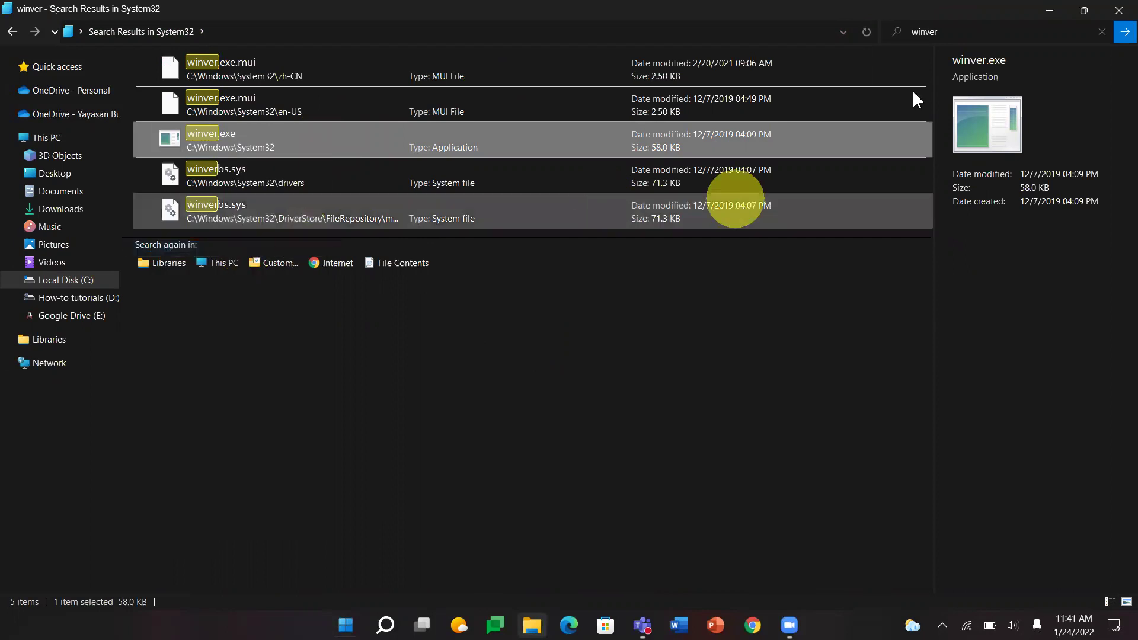
Step: Place the winver Start tile beside How-to tutorials, then drag a winver shortcut onto the desktop
{"action": "left_click", "coordinate": [1050, 13]}
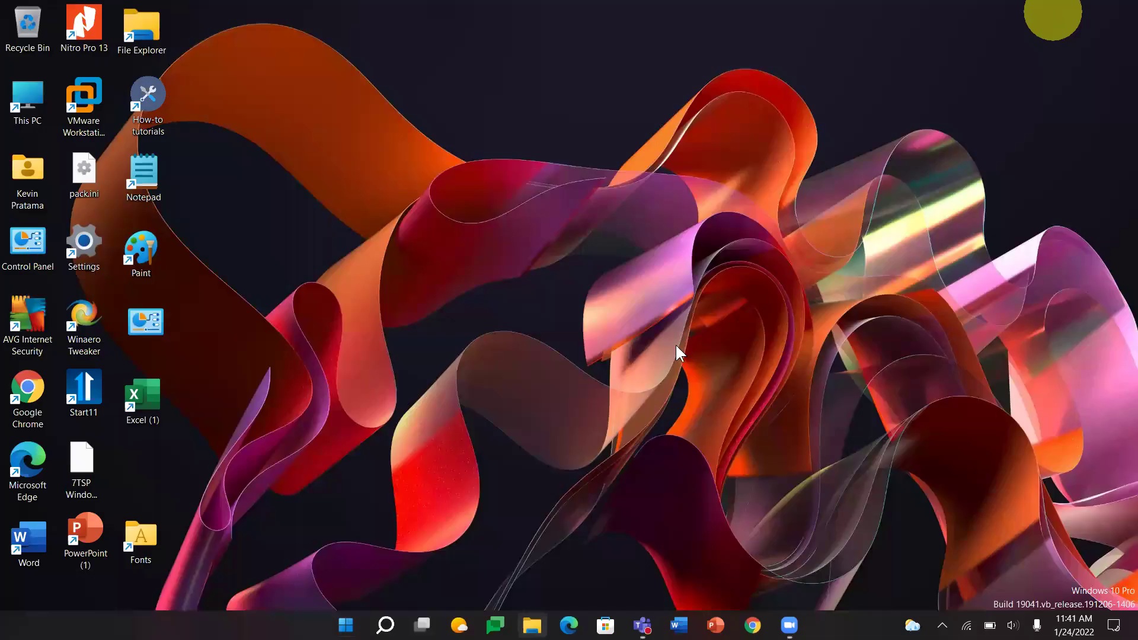
{"action": "left_click", "coordinate": [345, 625]}
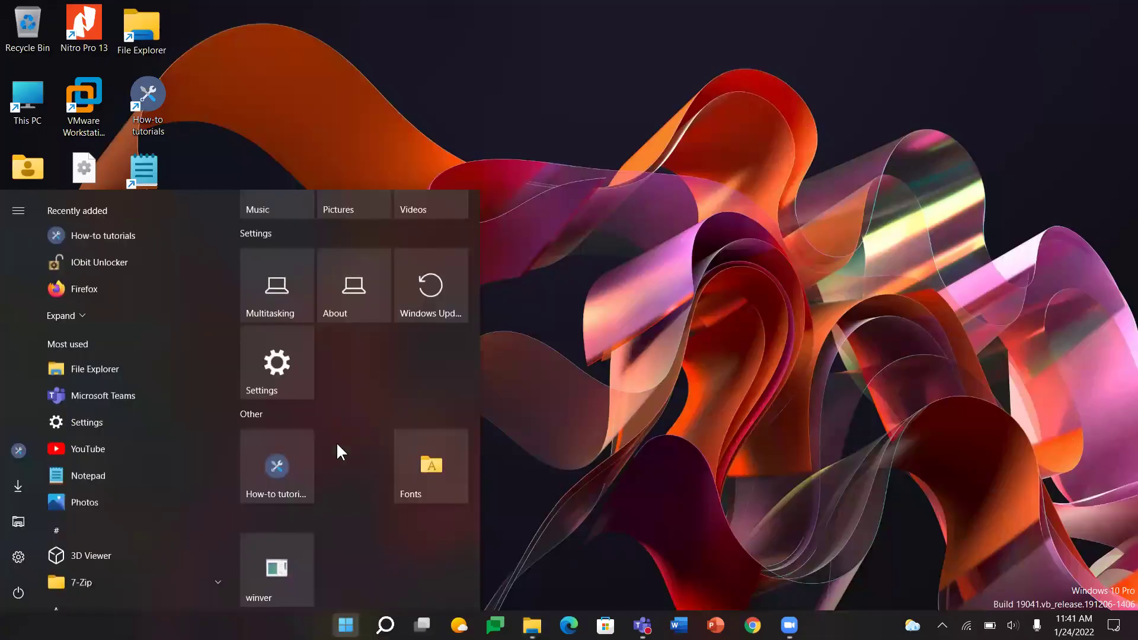
{"action": "scroll", "coordinate": [361, 427], "scroll_direction": "down", "scroll_amount": 1}
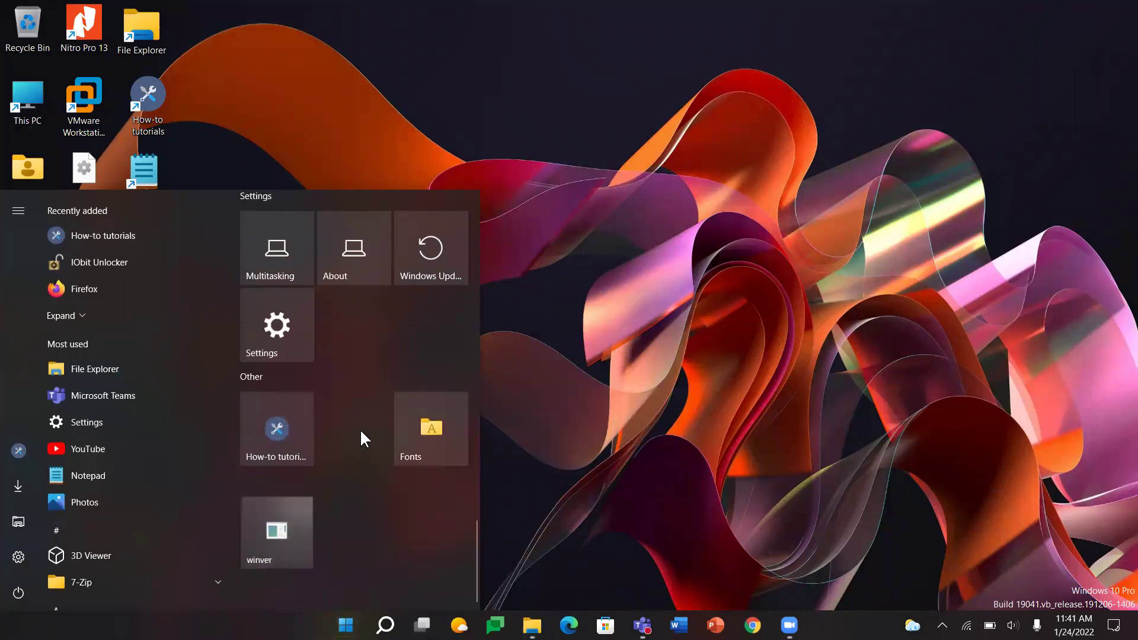
{"action": "left_click_drag", "start_coordinate": [303, 532], "coordinate": [349, 431]}
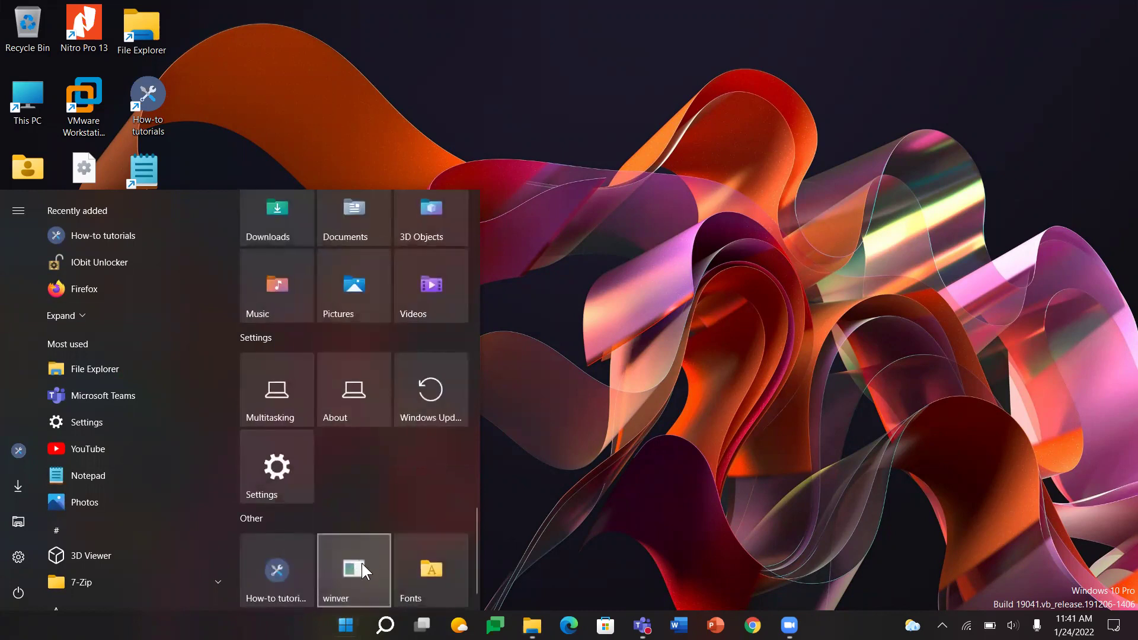
{"action": "left_click_drag", "start_coordinate": [362, 562], "coordinate": [622, 392]}
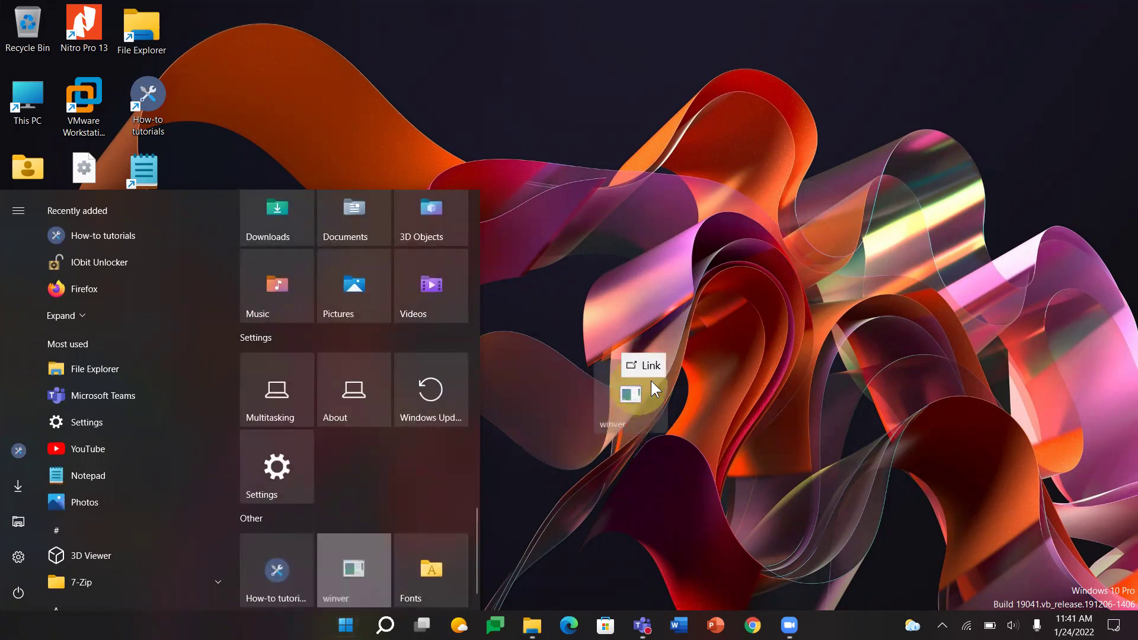
{"action": "mouse_move", "coordinate": [622, 393]}
{"action": "left_mouse_down"}
{"action": "mouse_move", "coordinate": [864, 186]}
{"action": "mouse_move", "coordinate": [217, 462]}
{"action": "mouse_move", "coordinate": [156, 477]}
{"action": "left_mouse_up"}
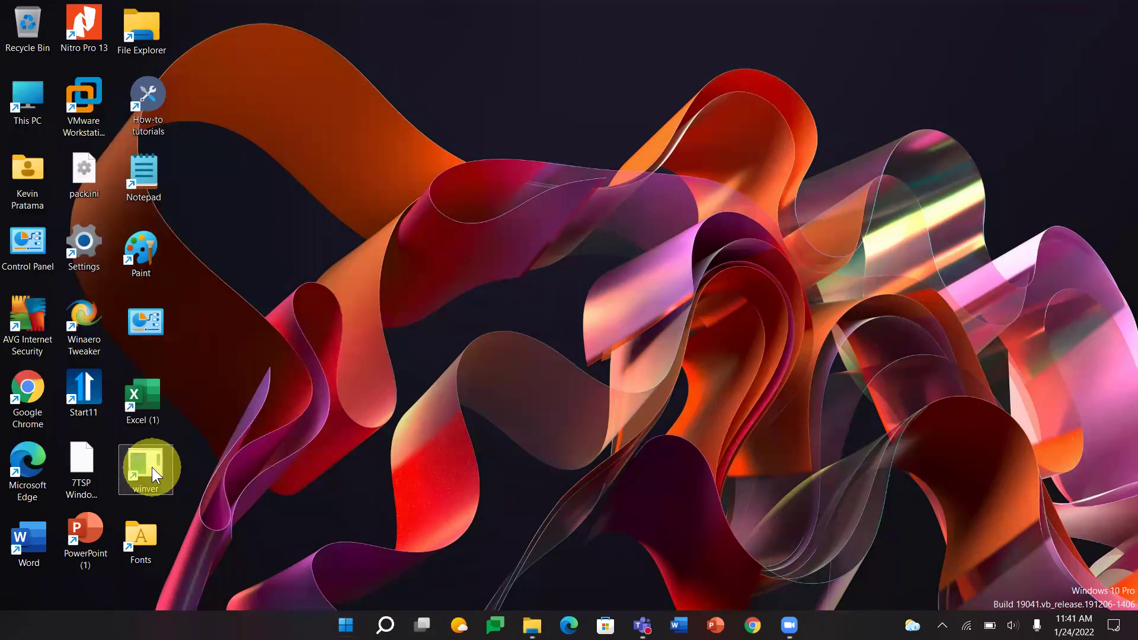
Step: Browse for a new icon for the desktop winver shortcut in D:\Downloads
{"action": "right_click", "coordinate": [151, 467]}
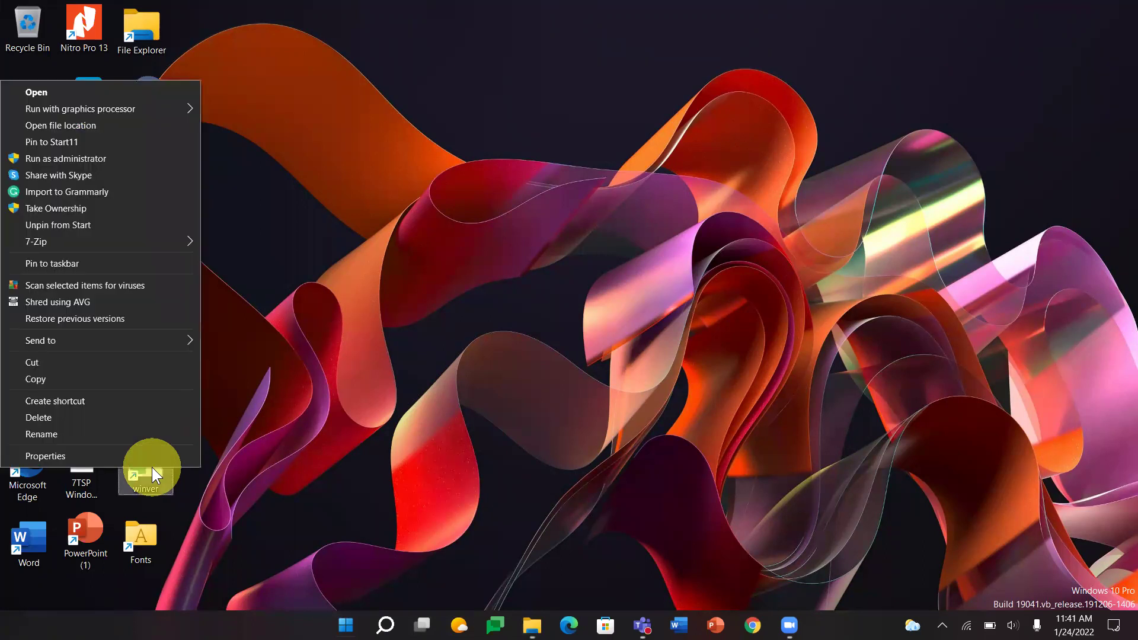
{"action": "left_click", "coordinate": [151, 457]}
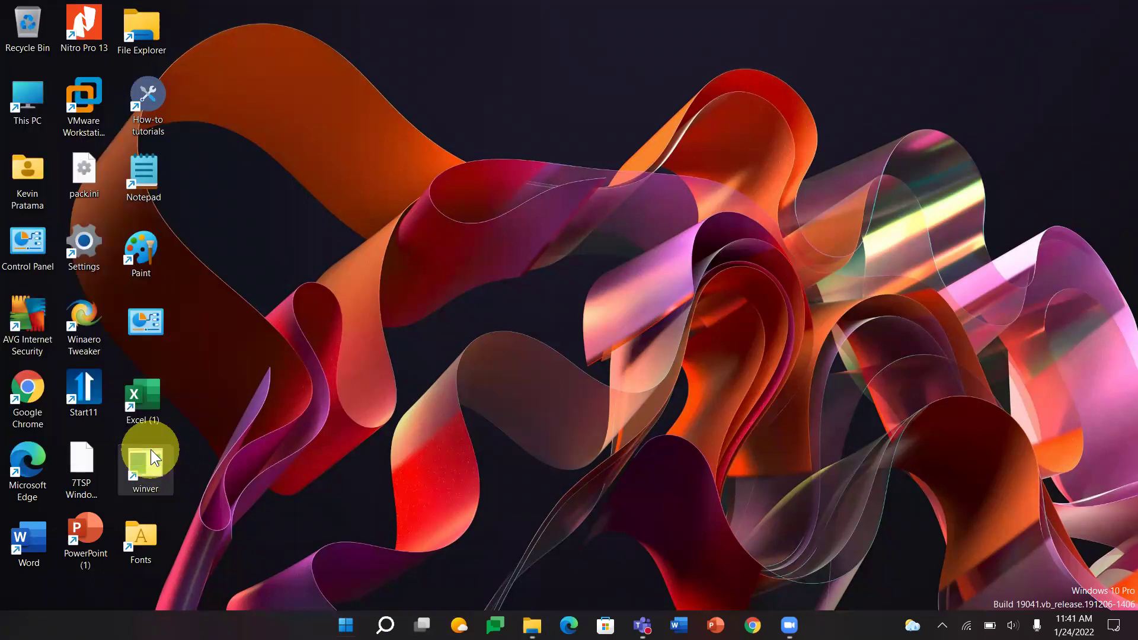
{"action": "left_click", "coordinate": [300, 484]}
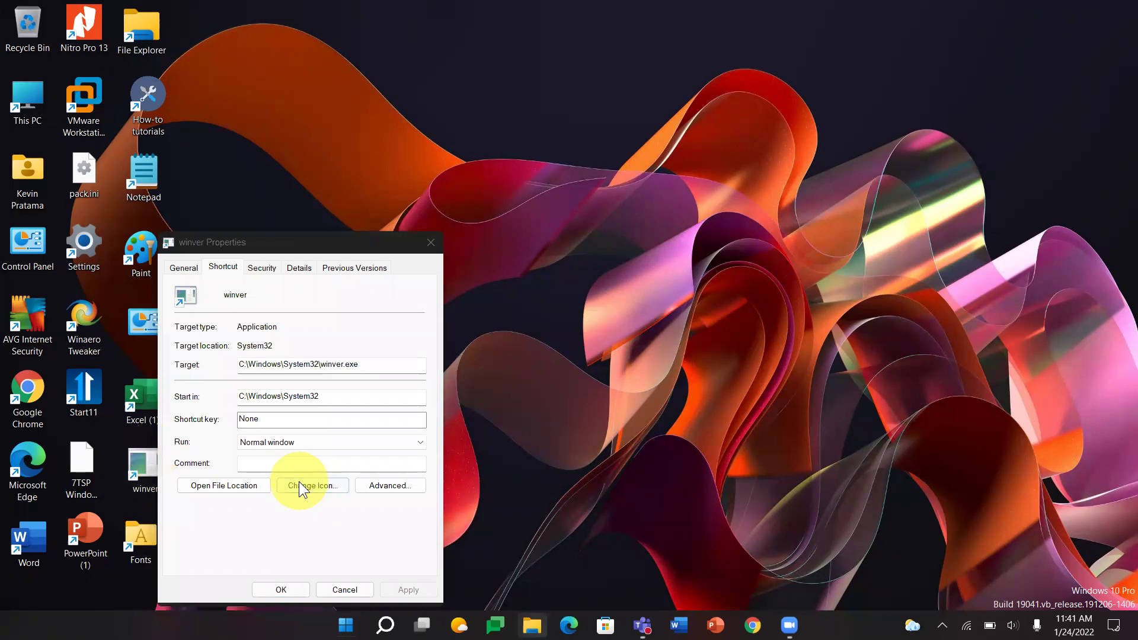
{"action": "left_click", "coordinate": [369, 352]}
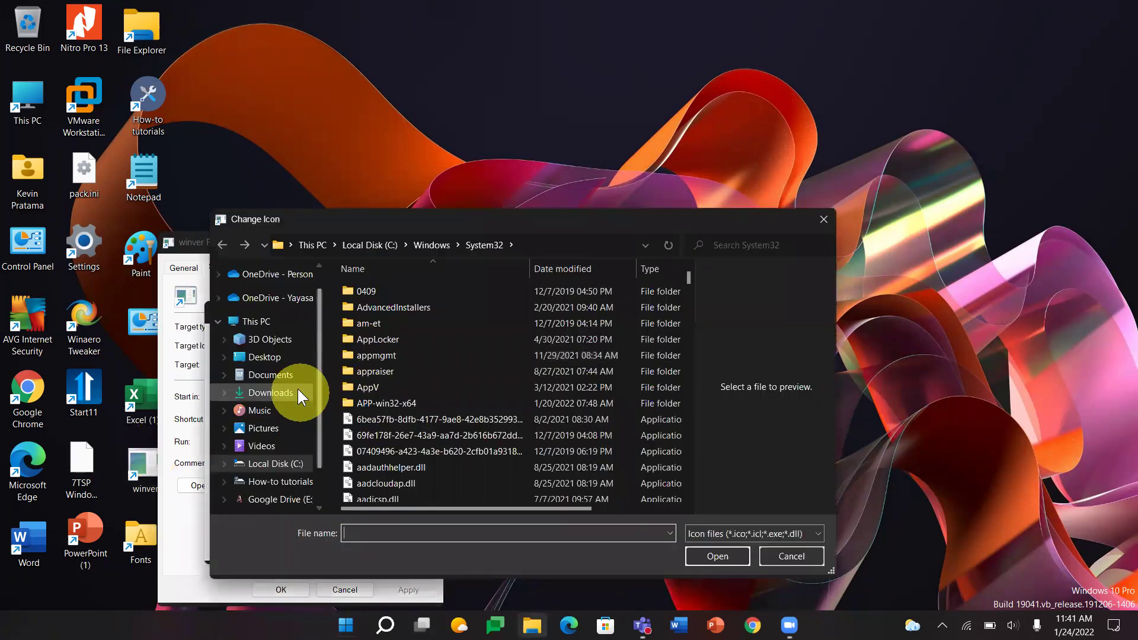
{"action": "left_click", "coordinate": [273, 480]}
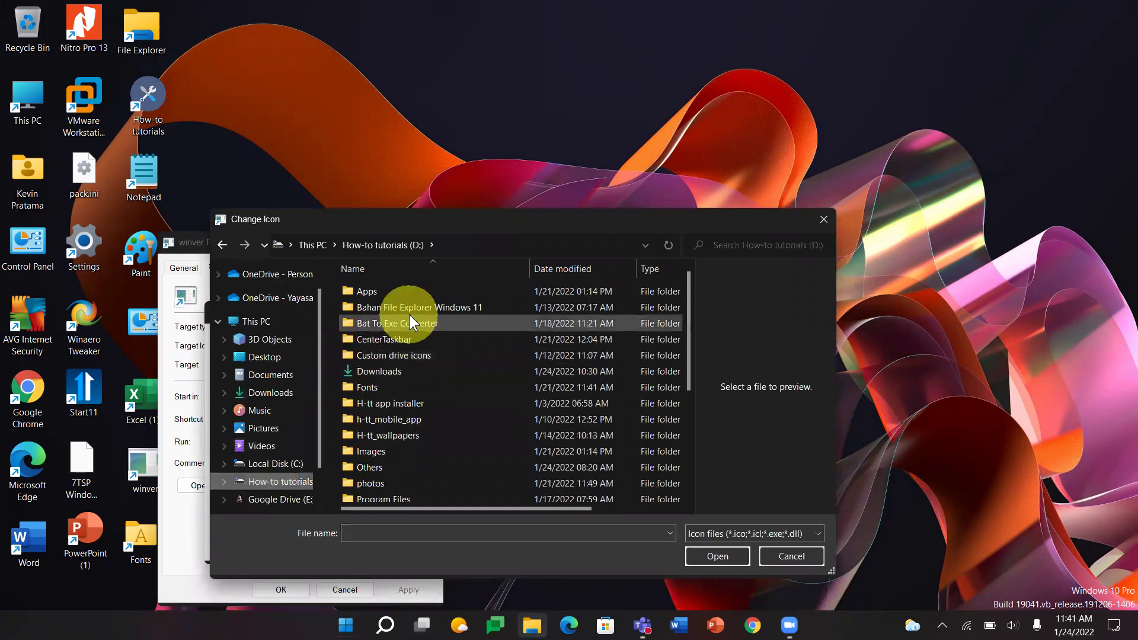
{"action": "left_click", "coordinate": [434, 366]}
{"action": "double_click", "coordinate": [434, 367]}
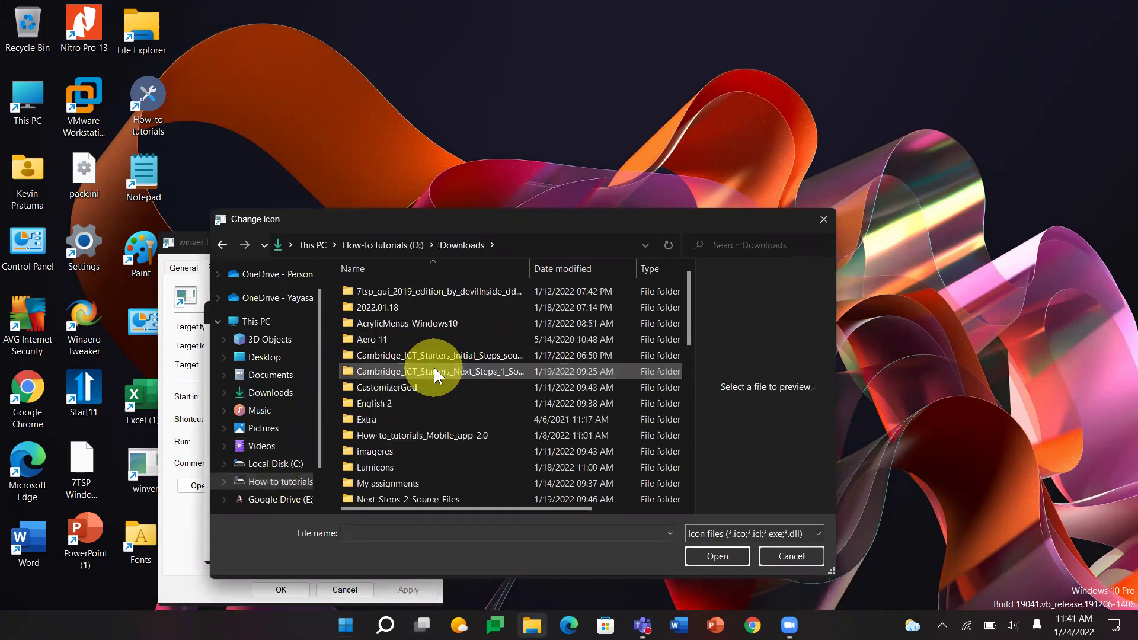
Step: Apply logoinfo.ico's Windows-logo icon to the desktop winver shortcut
{"action": "left_click", "coordinate": [372, 531]}
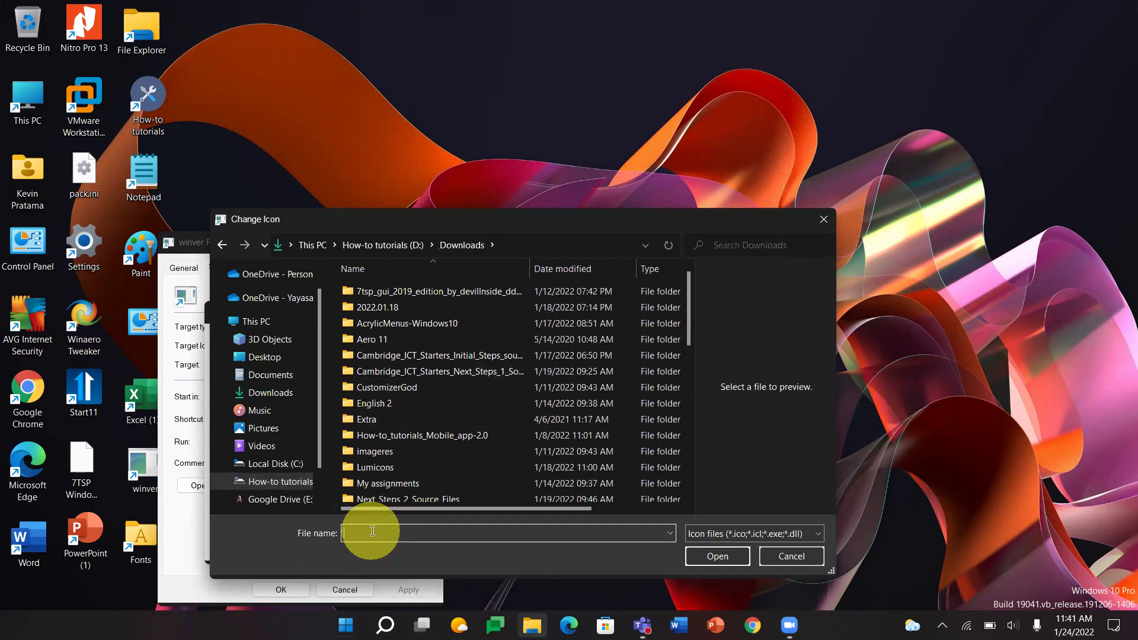
{"action": "type", "text": "logo"}
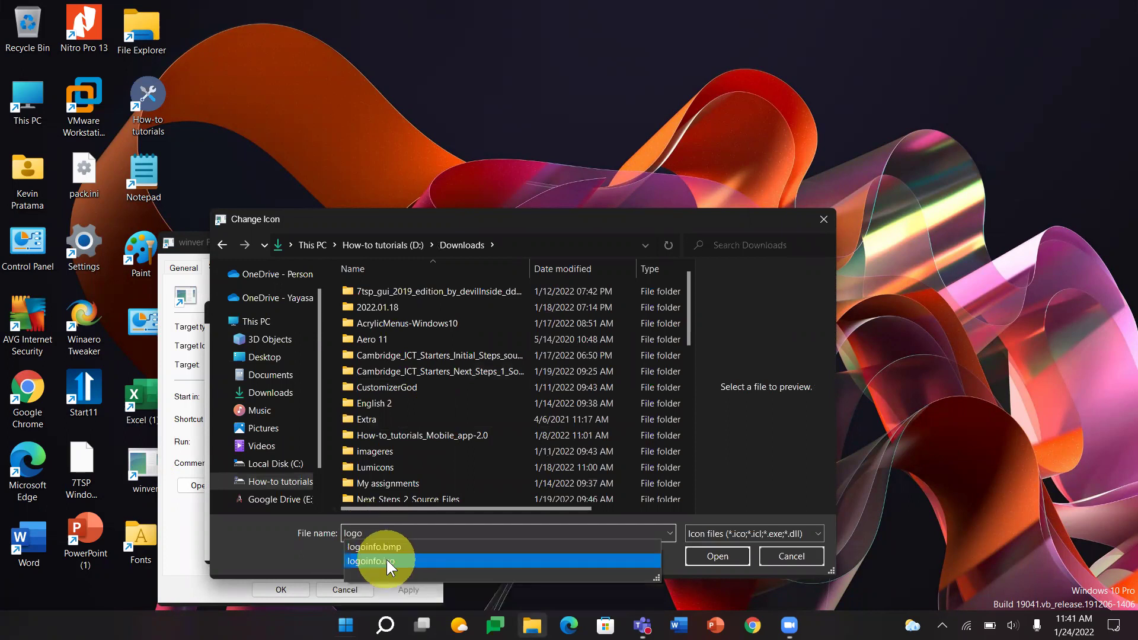
{"action": "left_click", "coordinate": [522, 566]}
{"action": "left_click", "coordinate": [717, 557]}
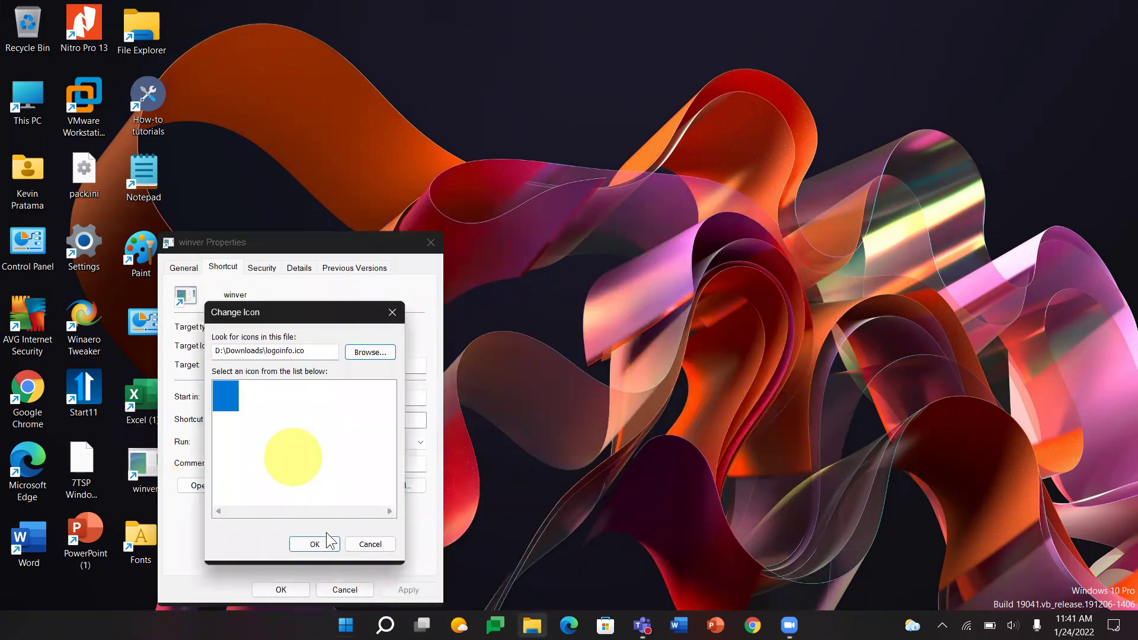
{"action": "left_click", "coordinate": [320, 543]}
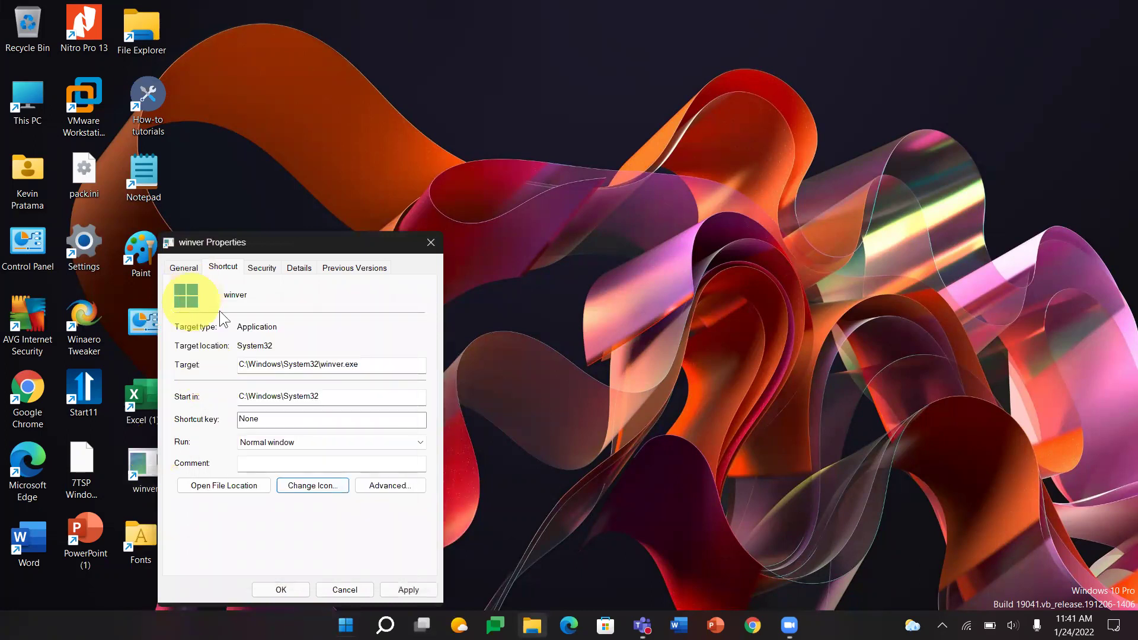
{"action": "left_click", "coordinate": [406, 589]}
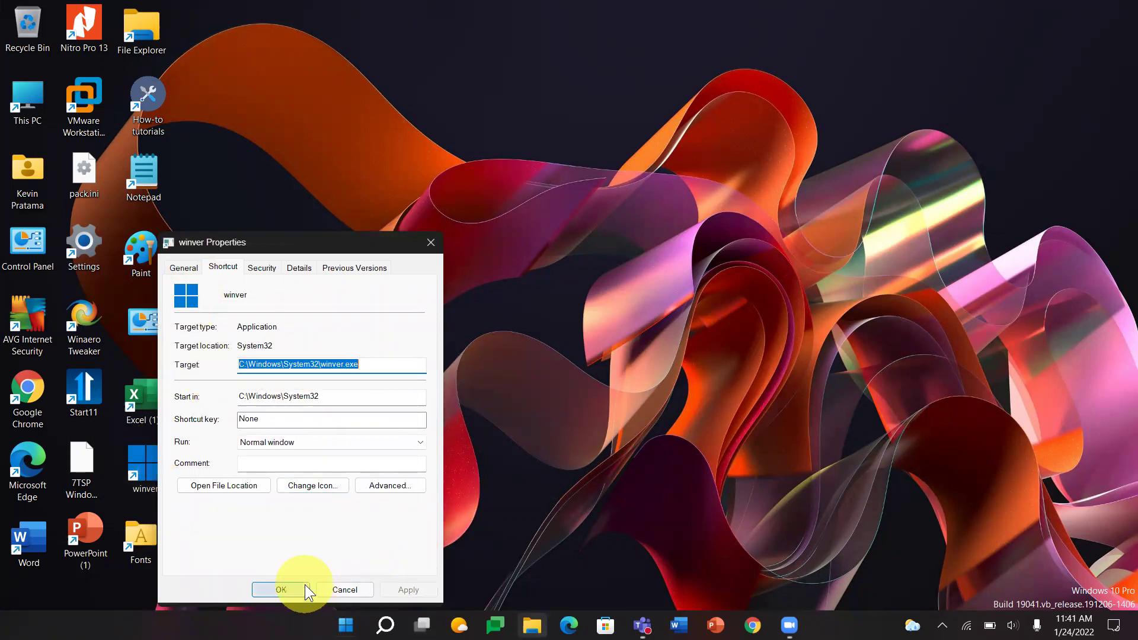
{"action": "left_click", "coordinate": [305, 587]}
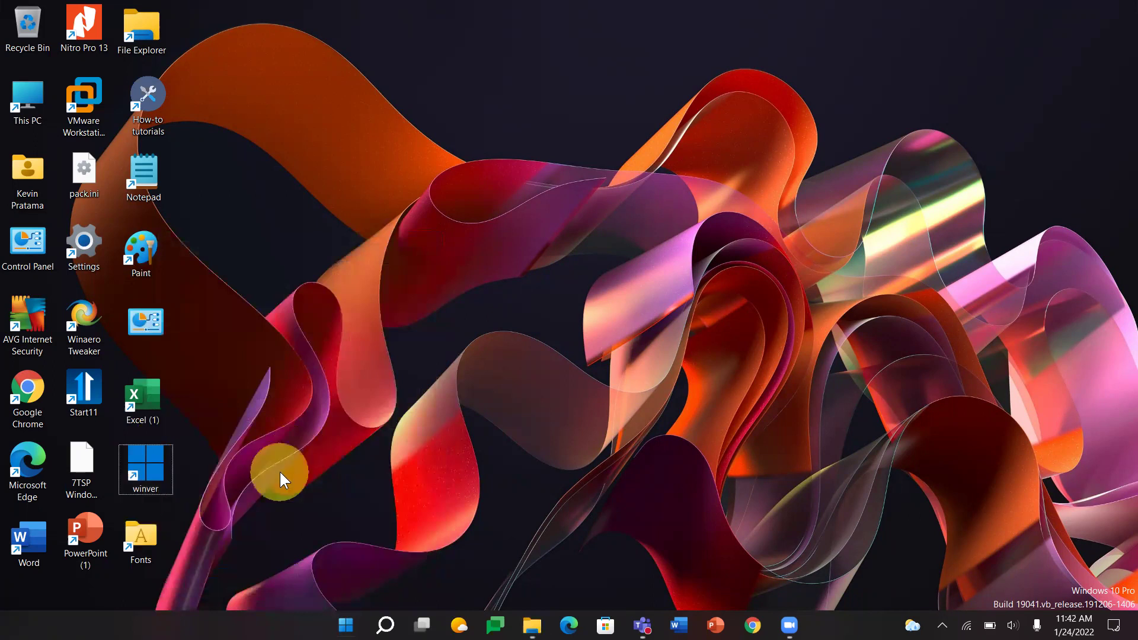
{"action": "double_click", "coordinate": [140, 479]}
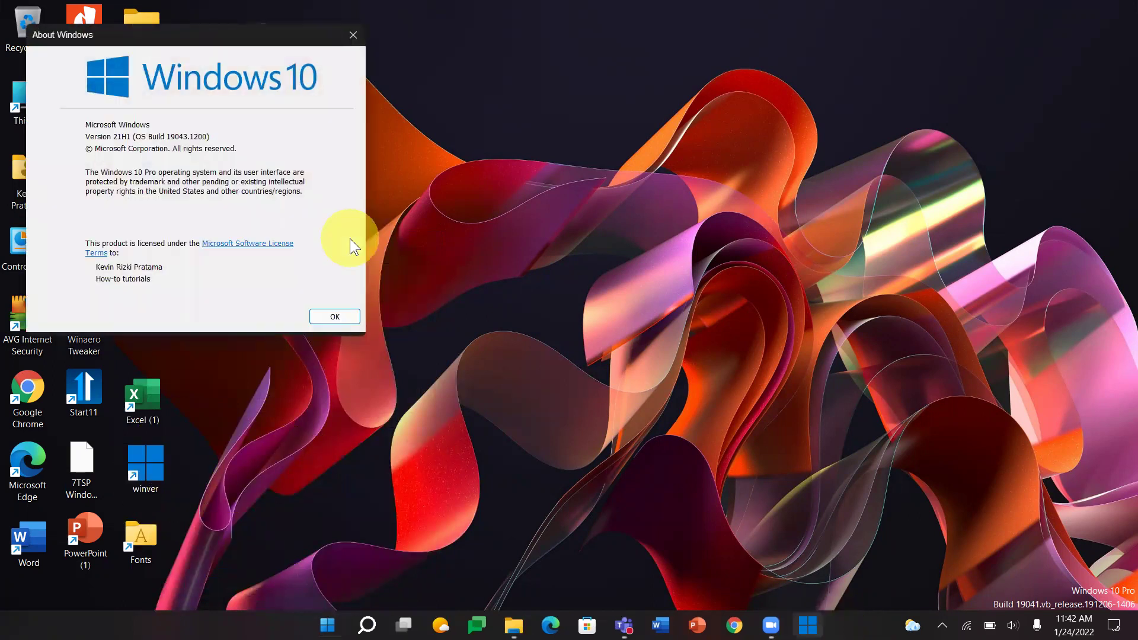
{"action": "left_click", "coordinate": [334, 317]}
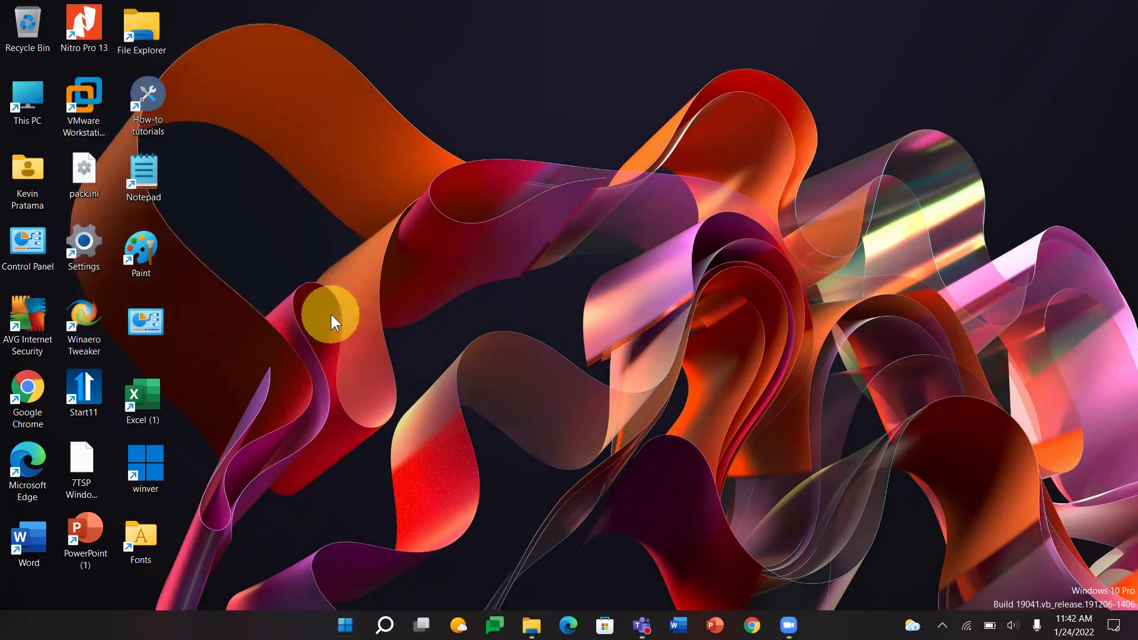
{"action": "key", "text": "super+r"}
{"action": "key", "text": "Return"}
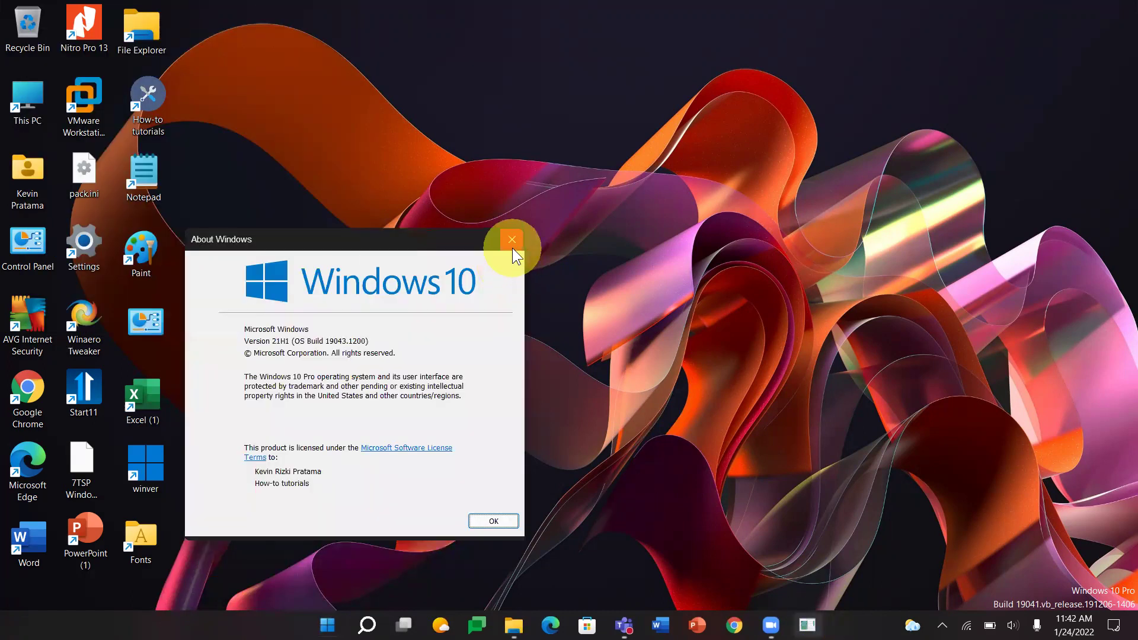
{"action": "left_click", "coordinate": [513, 248]}
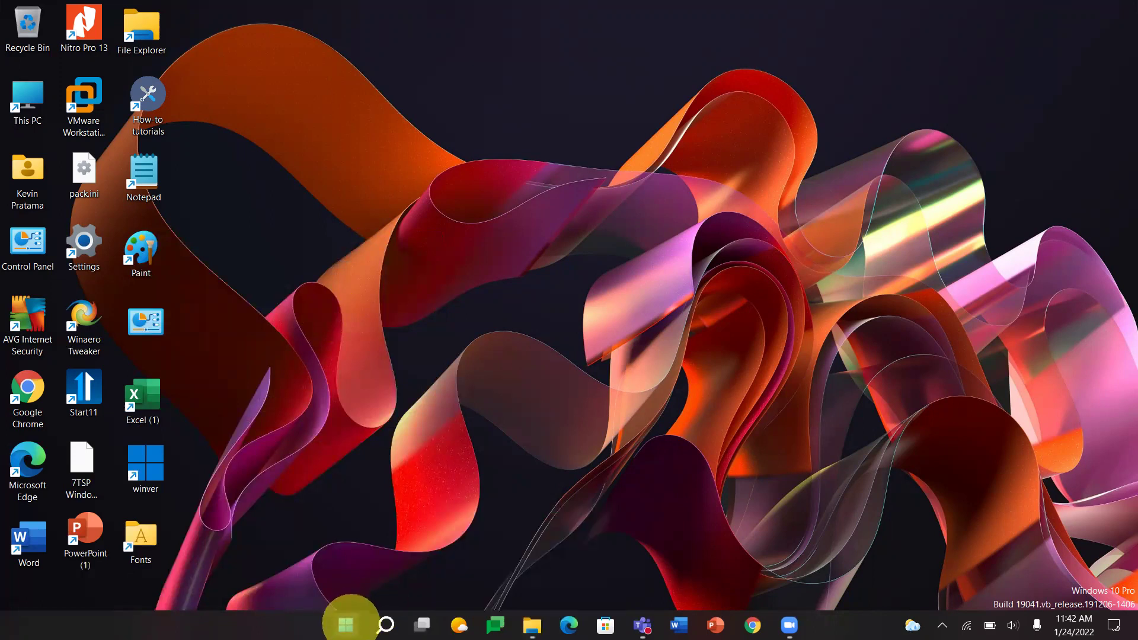
Step: Open the winver Start tile's file location in the Start Menu Programs folder
{"action": "left_click", "coordinate": [347, 624]}
{"action": "scroll", "coordinate": [340, 451], "scroll_direction": "down", "scroll_amount": 5}
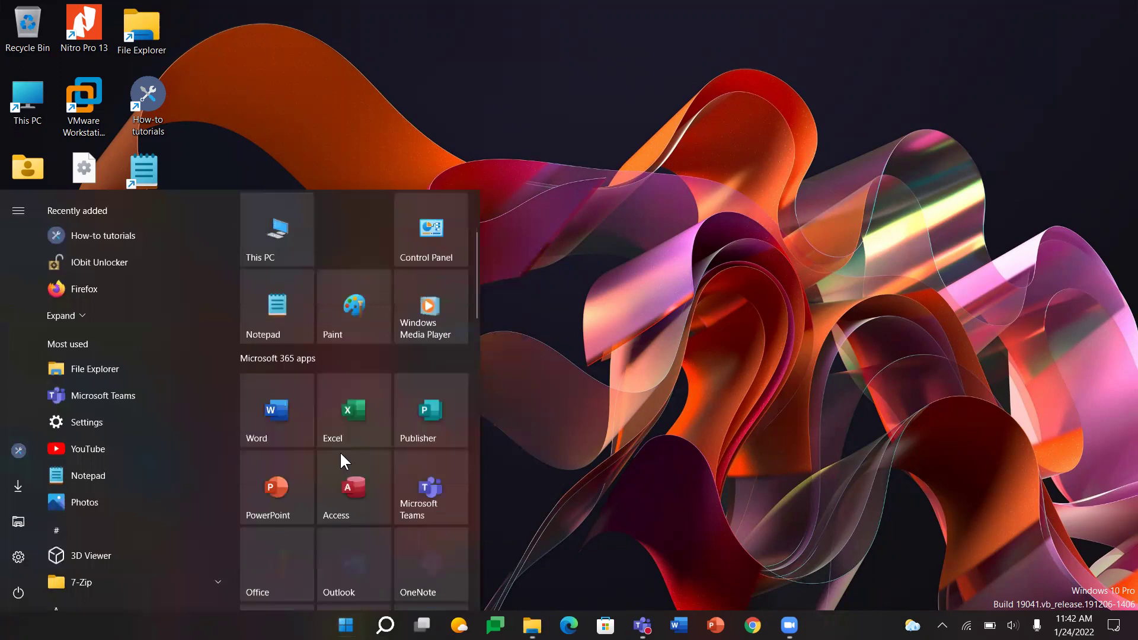
{"action": "scroll", "coordinate": [340, 451], "scroll_direction": "down", "scroll_amount": 5}
{"action": "scroll", "coordinate": [340, 451], "scroll_direction": "down", "scroll_amount": 3}
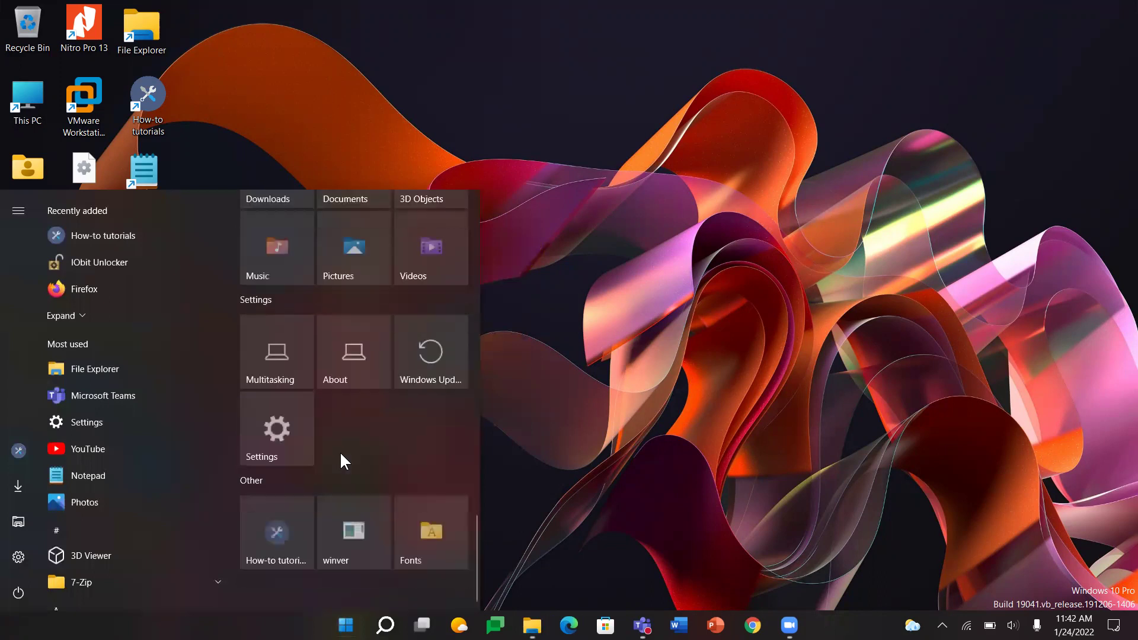
{"action": "right_click", "coordinate": [348, 544]}
{"action": "mouse_move", "coordinate": [439, 505]}
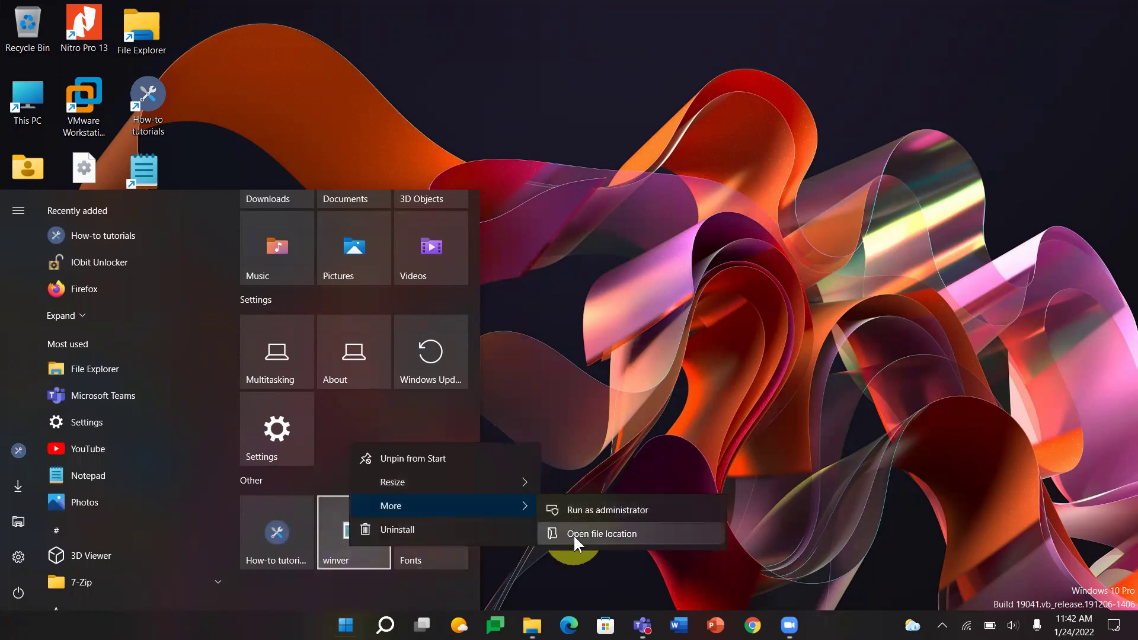
{"action": "left_click", "coordinate": [573, 534]}
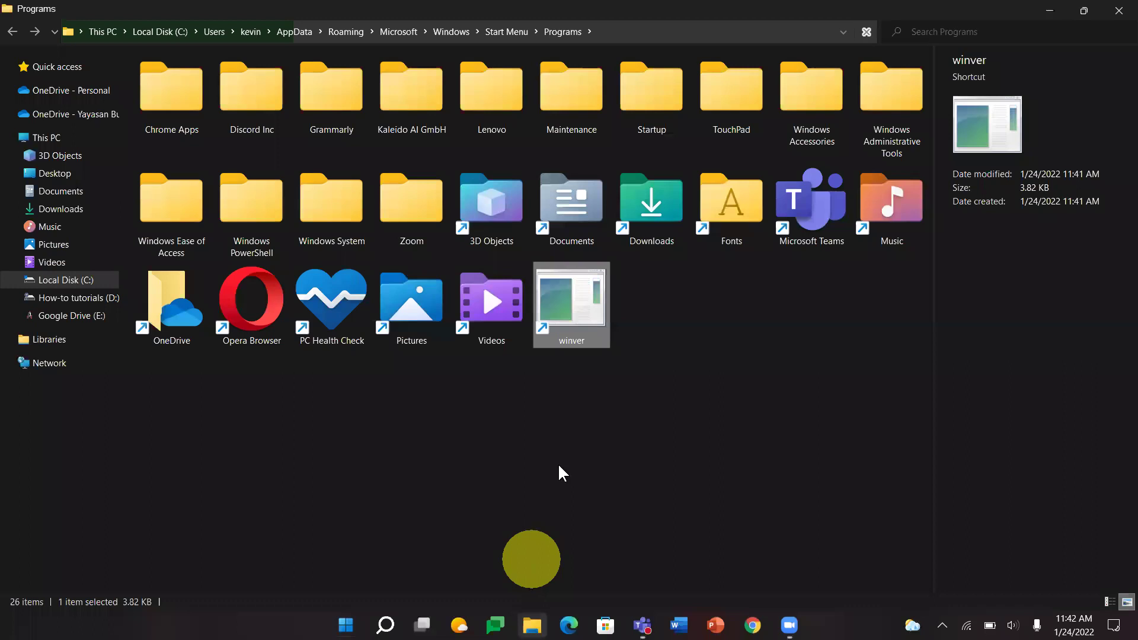
Step: Browse for a new icon for the Start Menu winver shortcut
{"action": "double_click", "coordinate": [583, 322]}
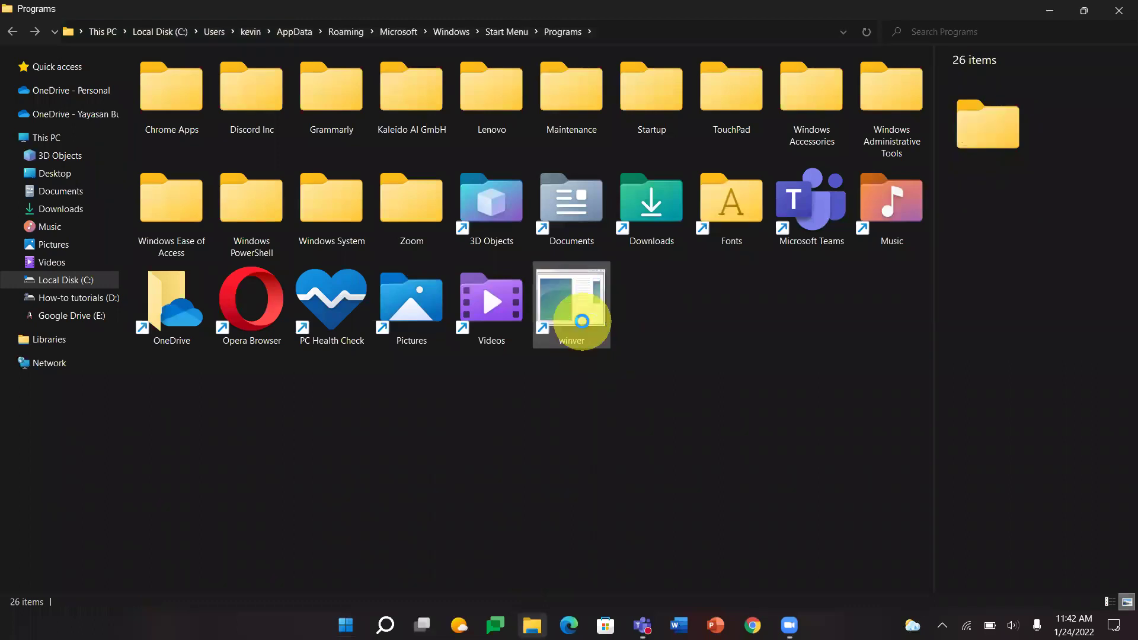
{"action": "left_click", "coordinate": [582, 321]}
{"action": "right_click", "coordinate": [582, 321]}
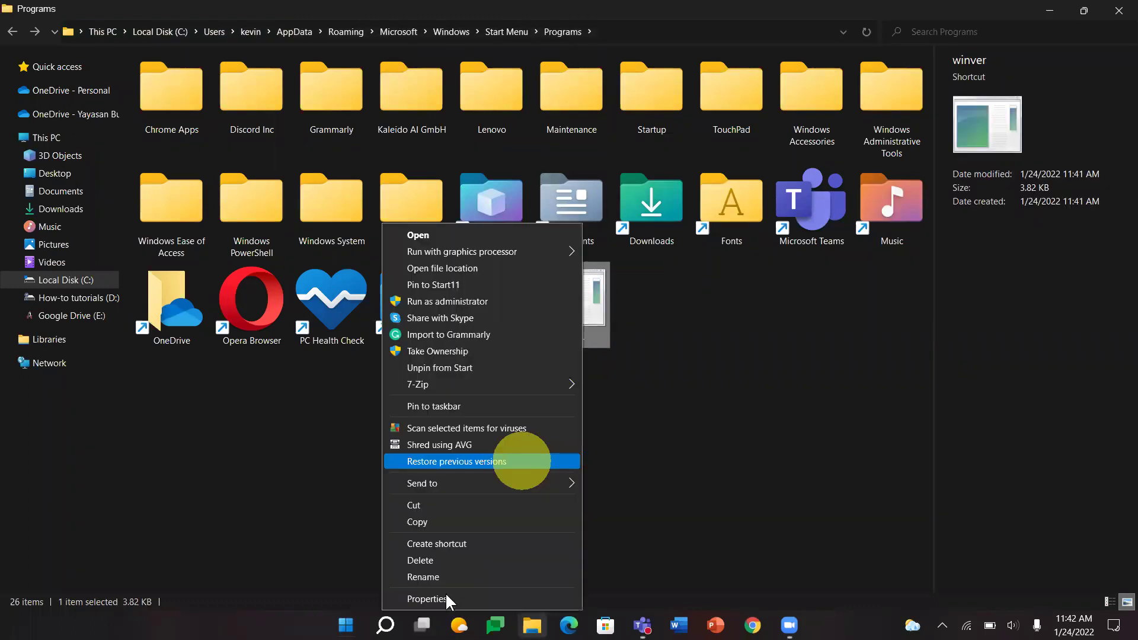
{"action": "left_click", "coordinate": [427, 600]}
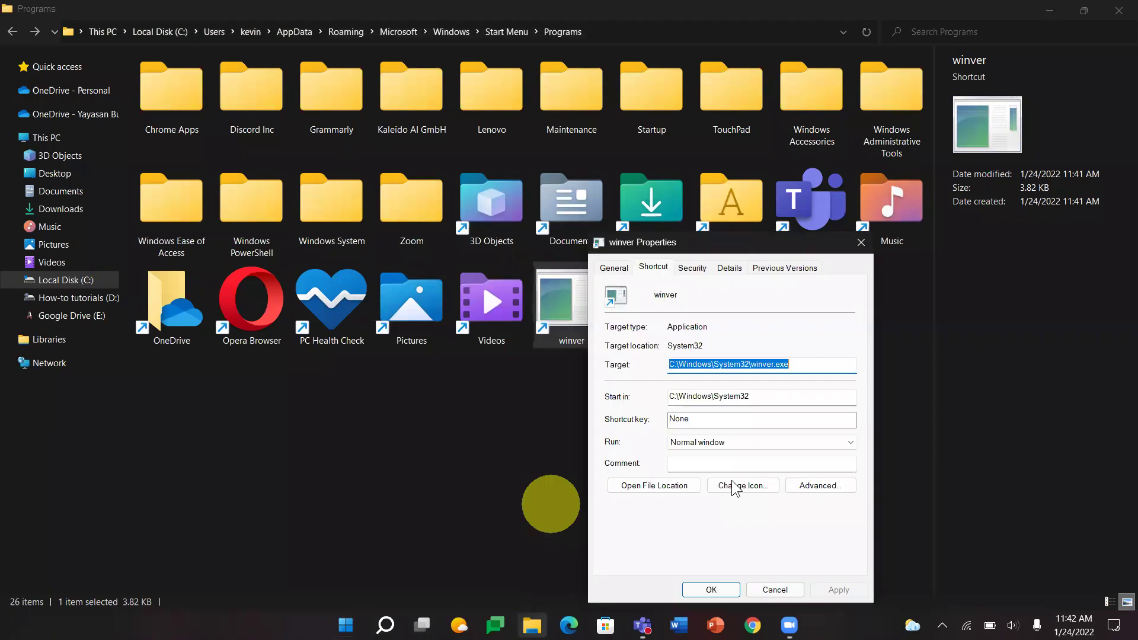
{"action": "left_click", "coordinate": [733, 486]}
{"action": "left_click", "coordinate": [799, 352]}
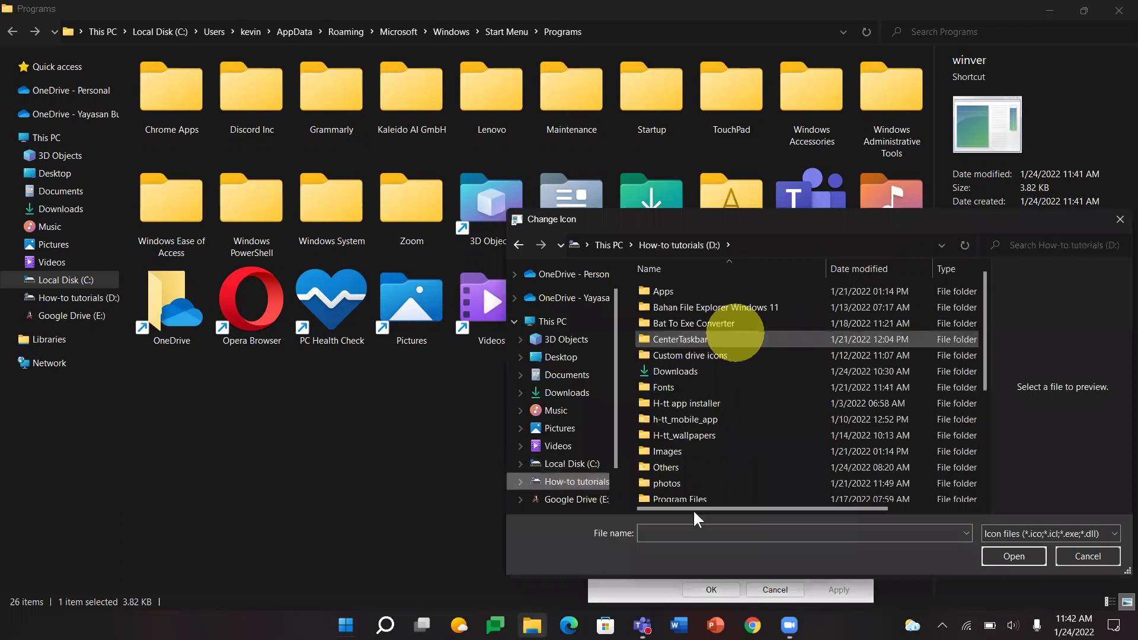
Step: Apply the Windows-logo icon from D:\Downloads\logoinfo.ico to the Start Menu winver shortcut
{"action": "left_click", "coordinate": [678, 533]}
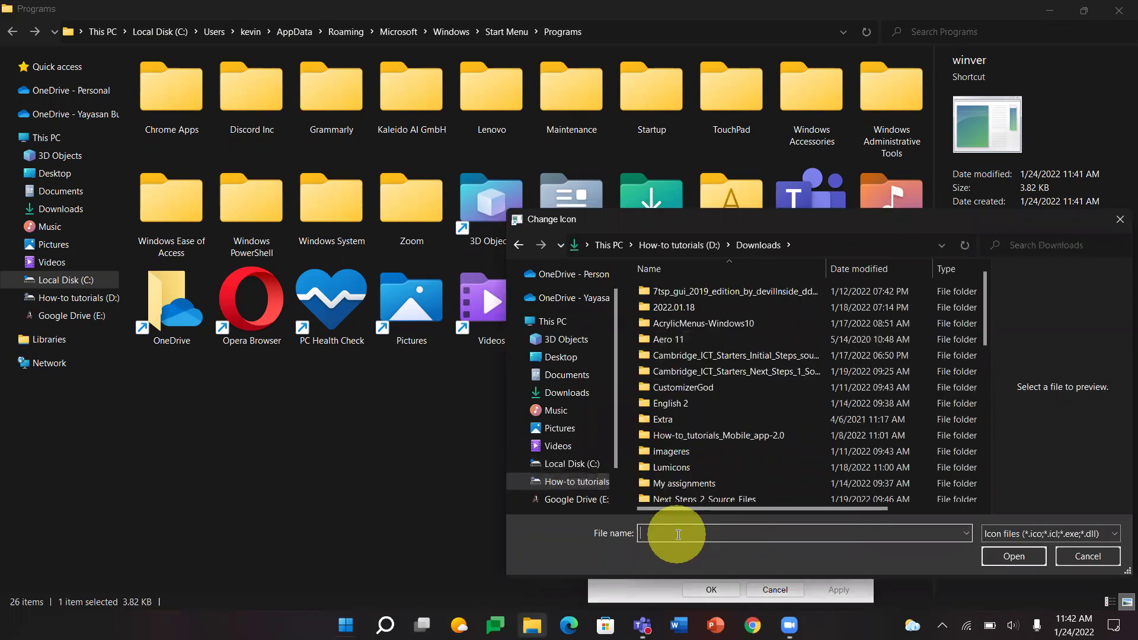
{"action": "type", "text": "logo"}
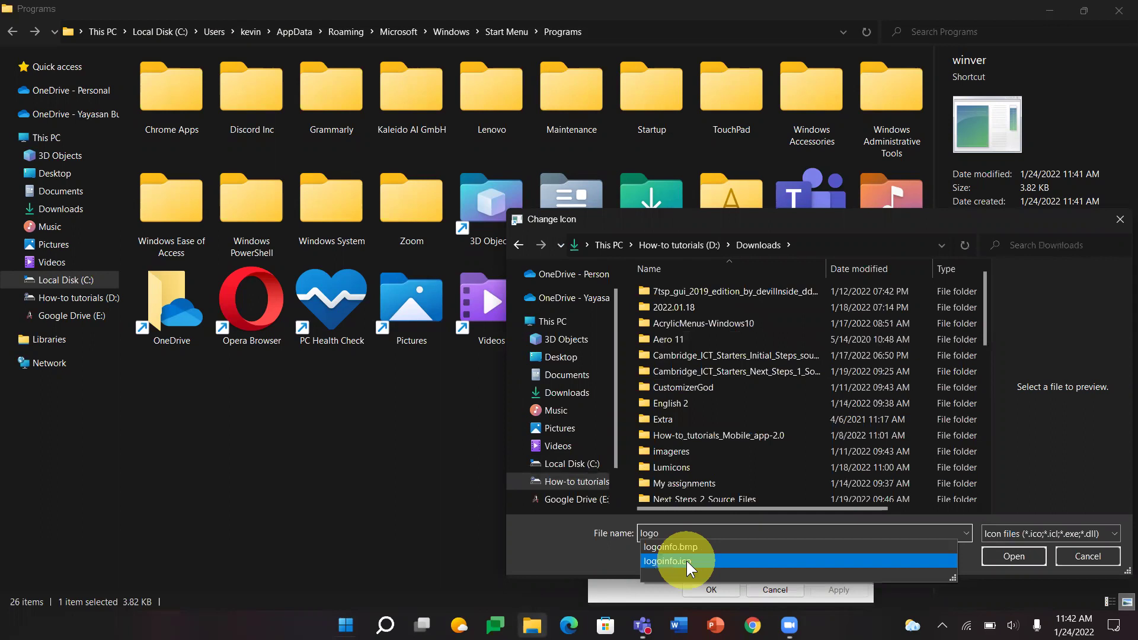
{"action": "left_click", "coordinate": [686, 562]}
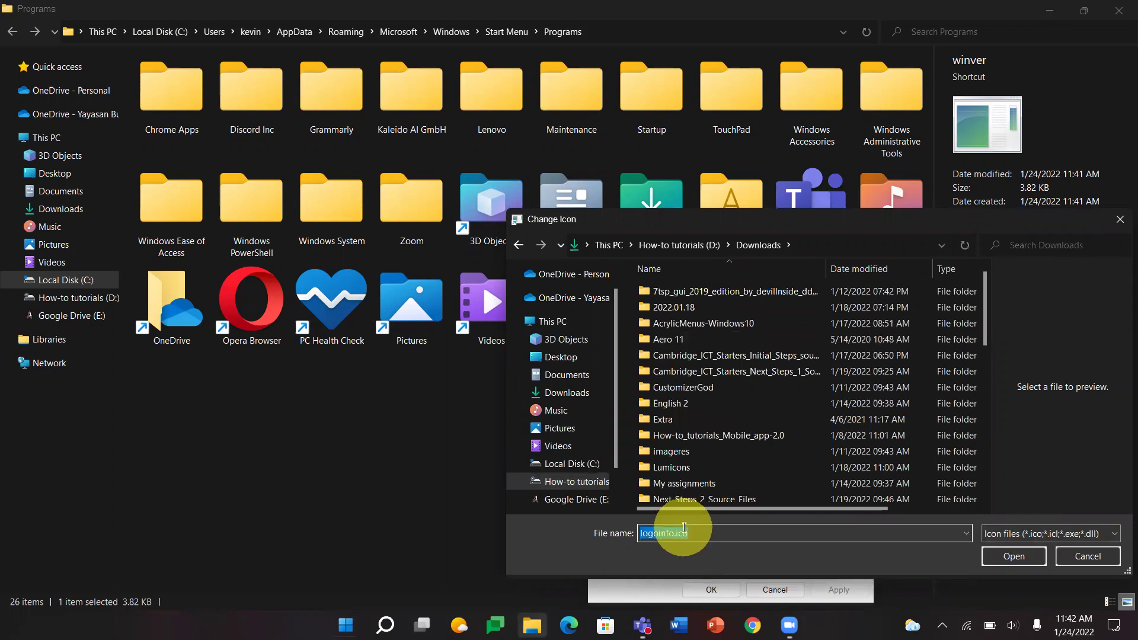
{"action": "left_click", "coordinate": [1017, 558]}
{"action": "left_click", "coordinate": [750, 543]}
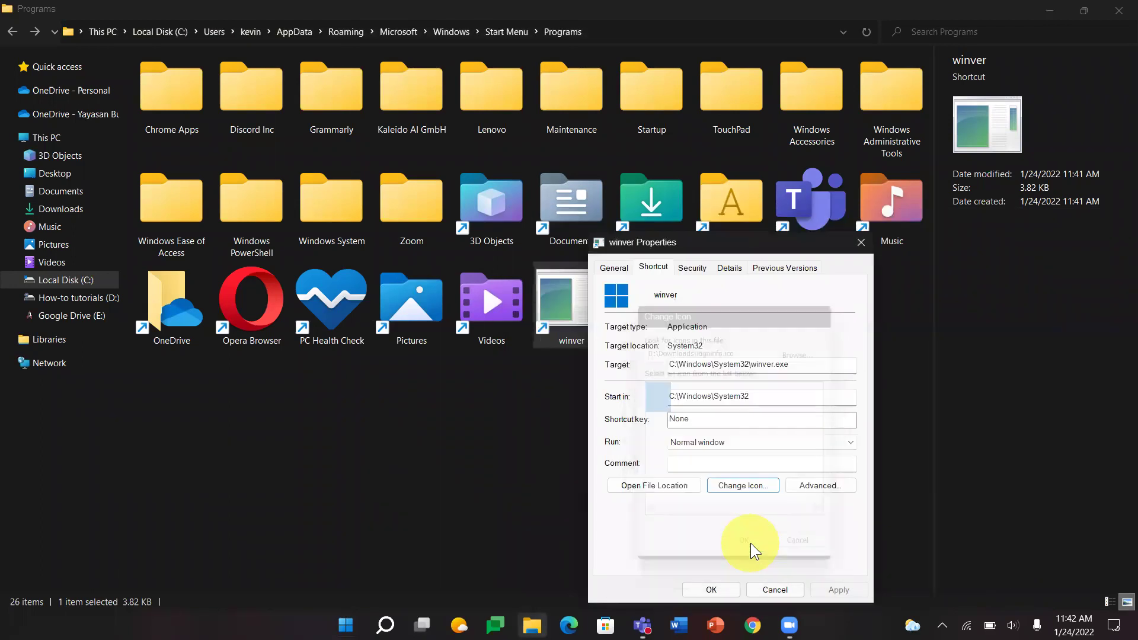
{"action": "left_click", "coordinate": [826, 584]}
{"action": "left_click", "coordinate": [711, 590]}
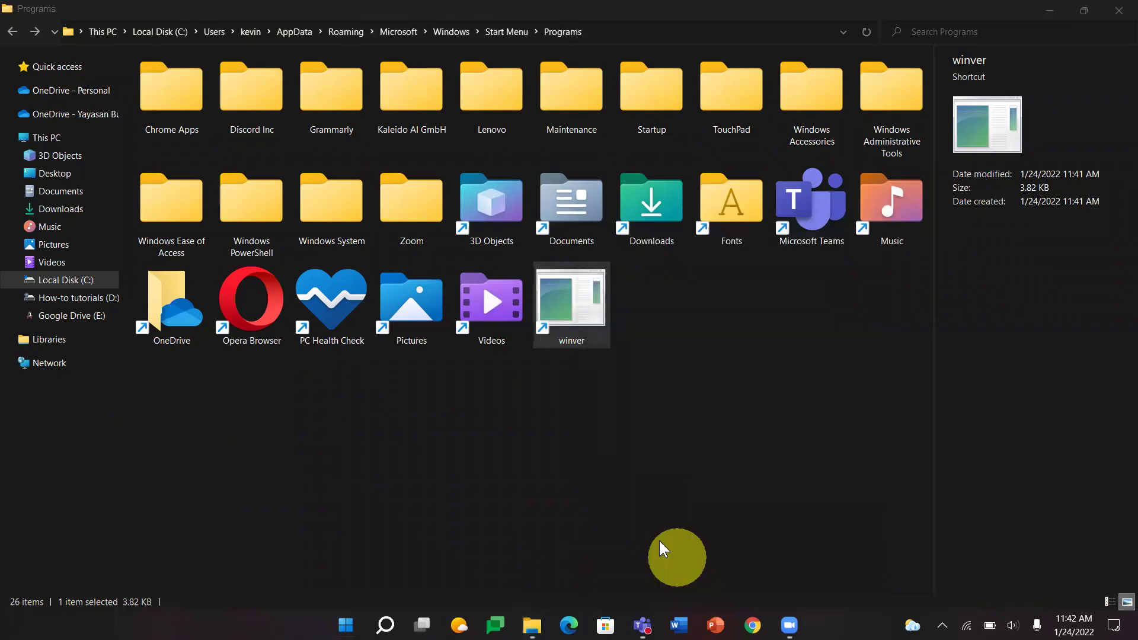
Step: Close the Programs folder, rerun winver with Win+R, and dismiss About Windows
{"action": "left_click", "coordinate": [1122, 9]}
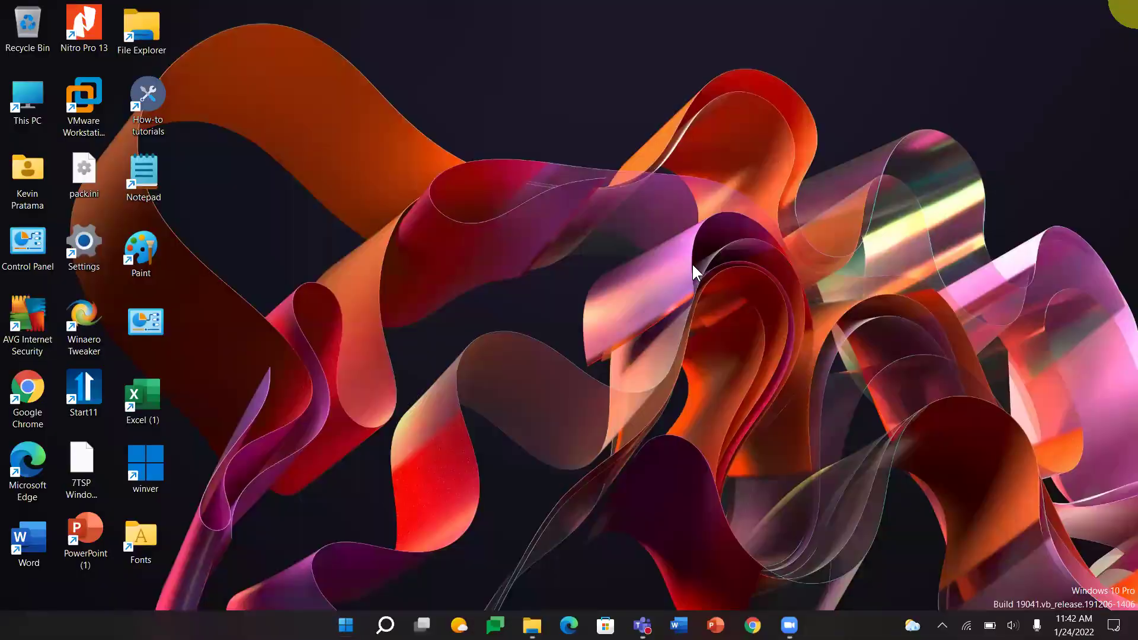
{"action": "key", "text": "super+r"}
{"action": "key", "text": "Return"}
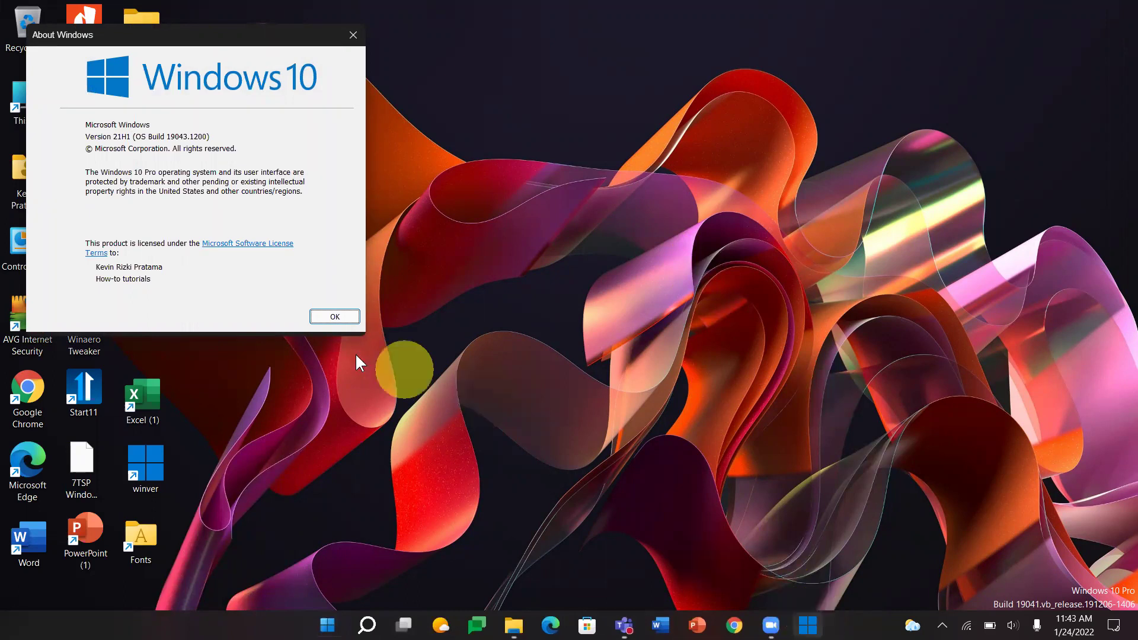
{"action": "left_click", "coordinate": [346, 316]}
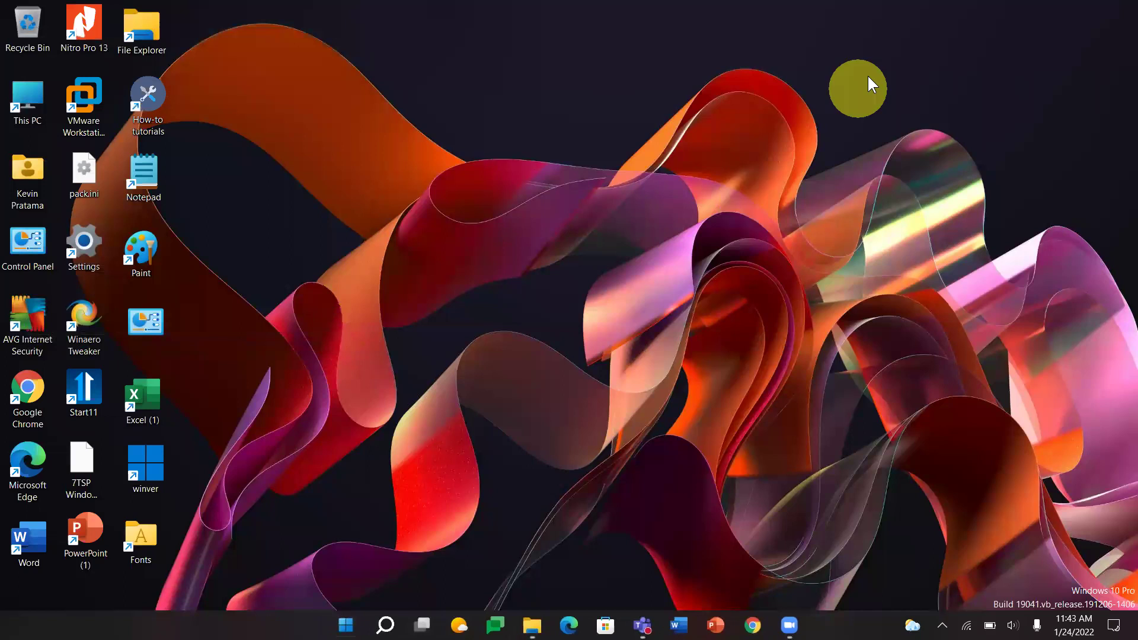